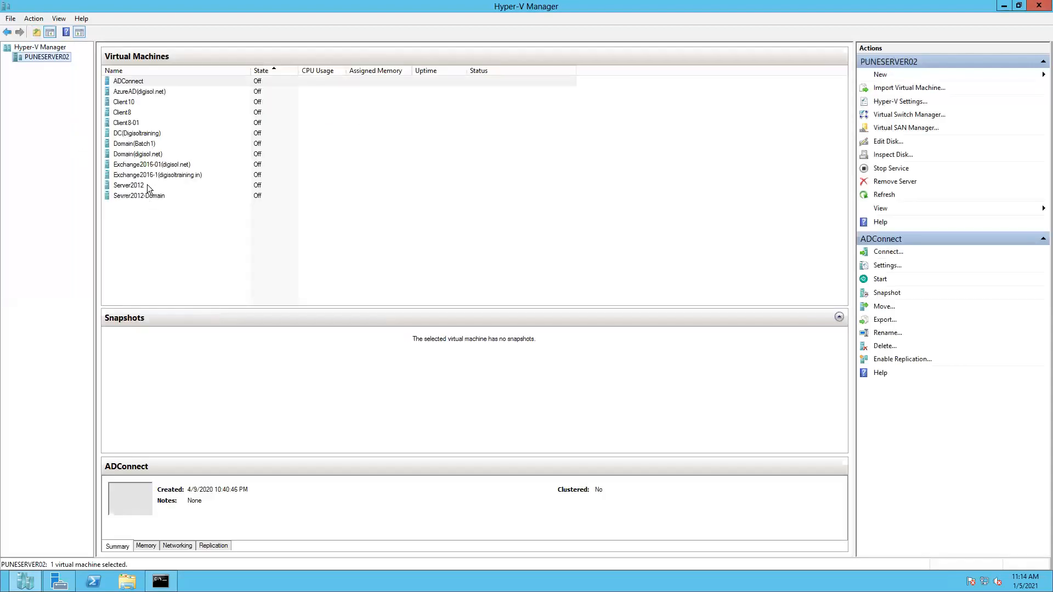
Step: Start the Domain(Batch1) virtual machine and connect to its console
{"action": "left_click", "coordinate": [141, 147]}
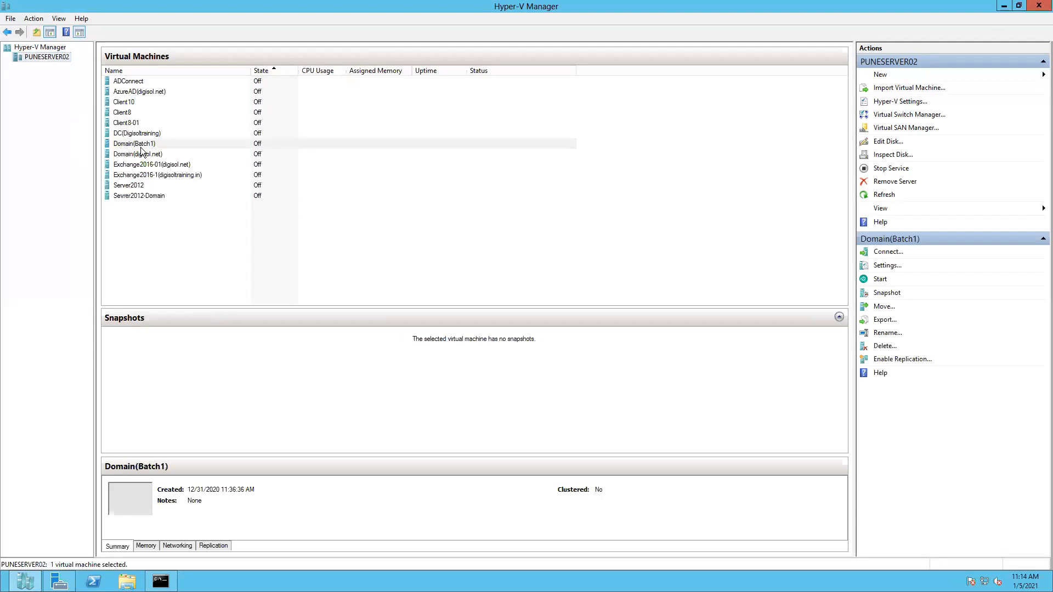
{"action": "left_click", "coordinate": [141, 147]}
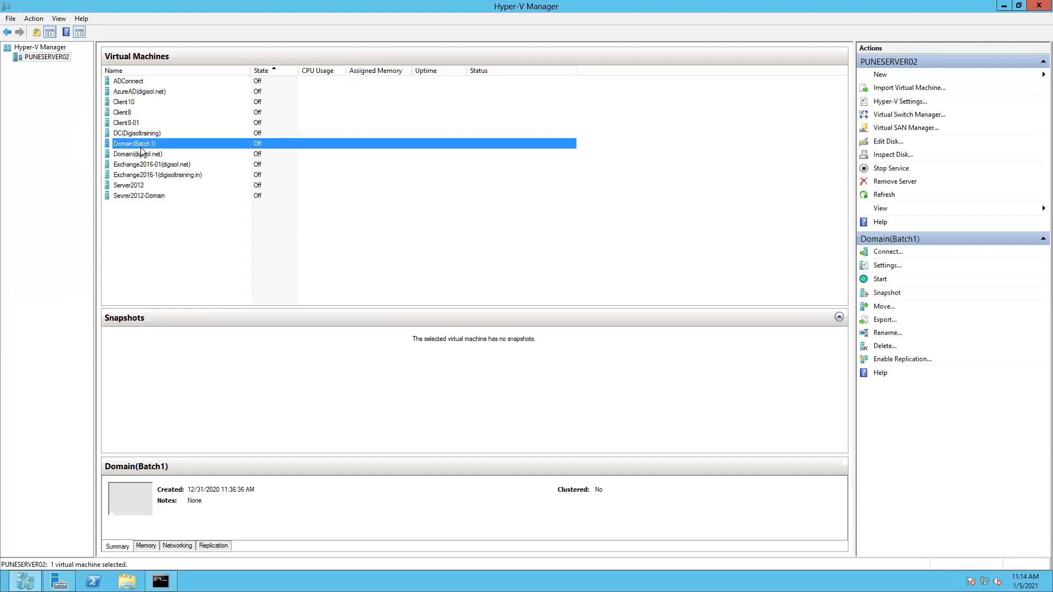
{"action": "left_click", "coordinate": [879, 280]}
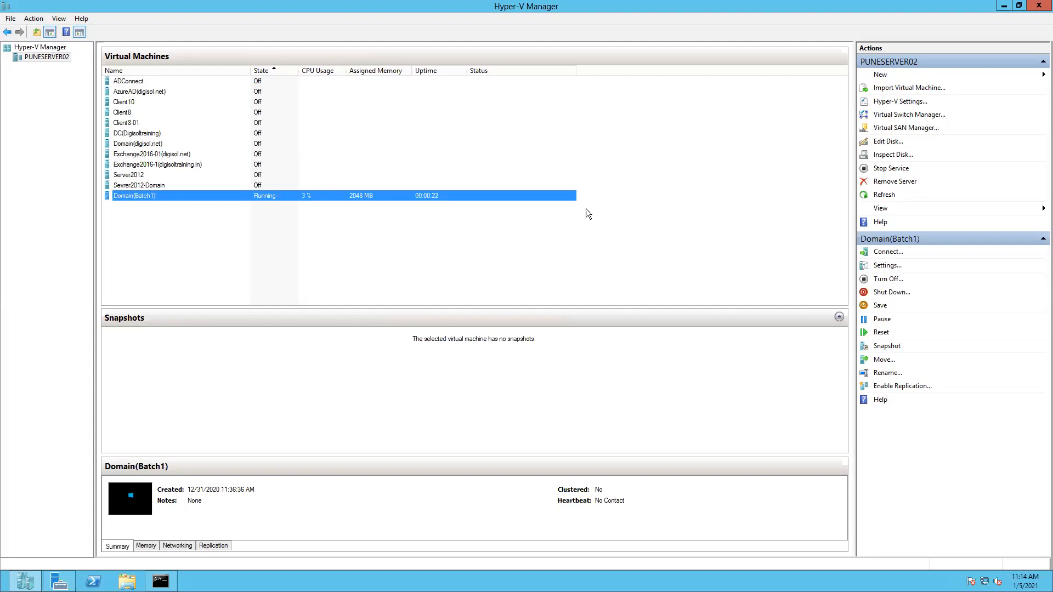
{"action": "right_click", "coordinate": [132, 196]}
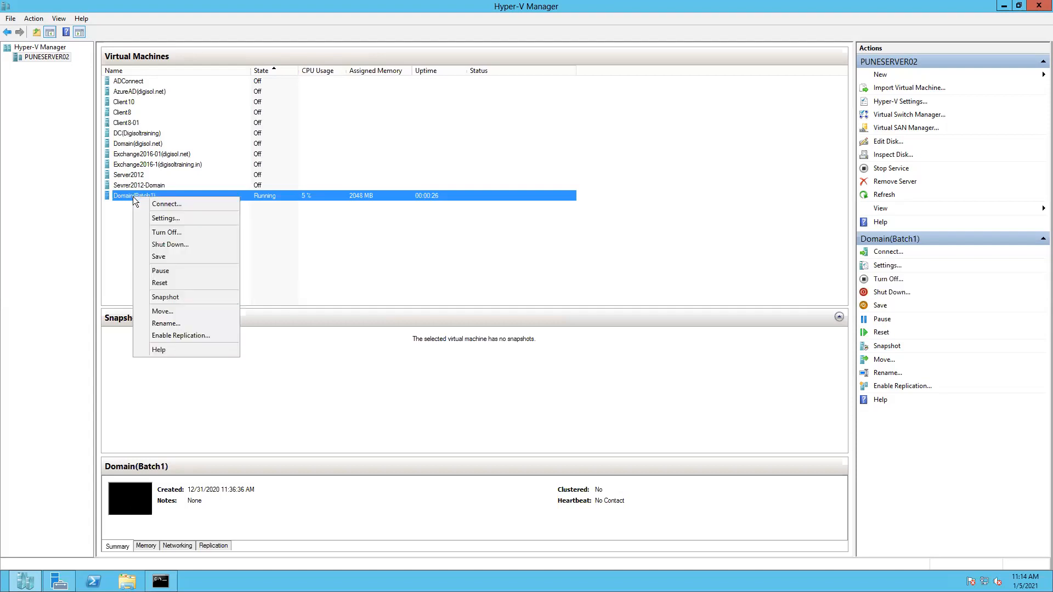
{"action": "left_click", "coordinate": [164, 203]}
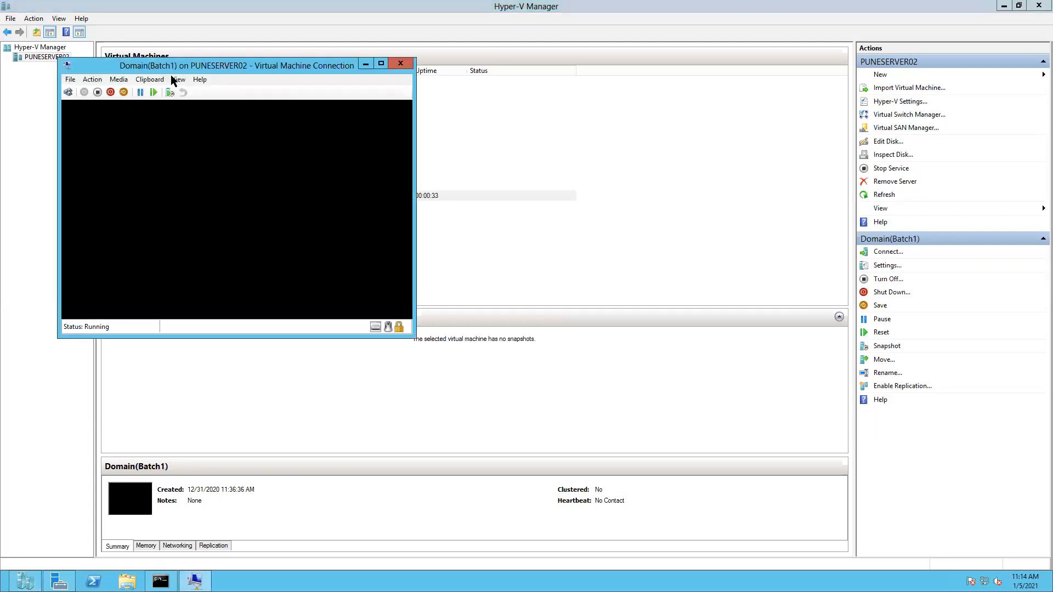
Step: Send Ctrl+Alt+Delete to the Domain(Batch1) virtual machine and sign in as DIGISOL\Administrator with the account password
{"action": "left_click", "coordinate": [90, 78]}
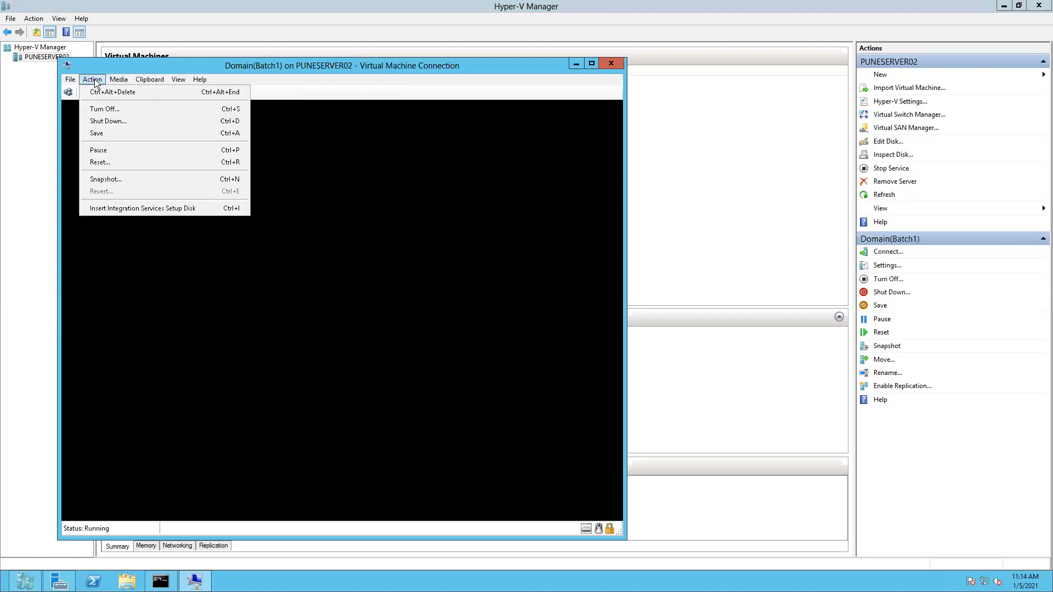
{"action": "left_click", "coordinate": [90, 80]}
{"action": "left_click", "coordinate": [91, 79]}
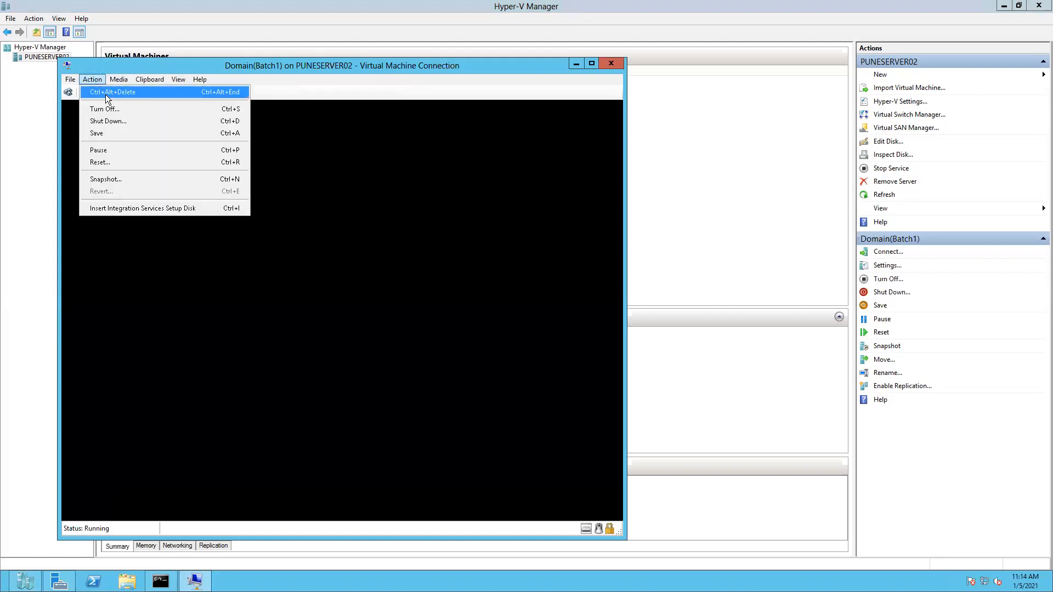
{"action": "left_click", "coordinate": [107, 93]}
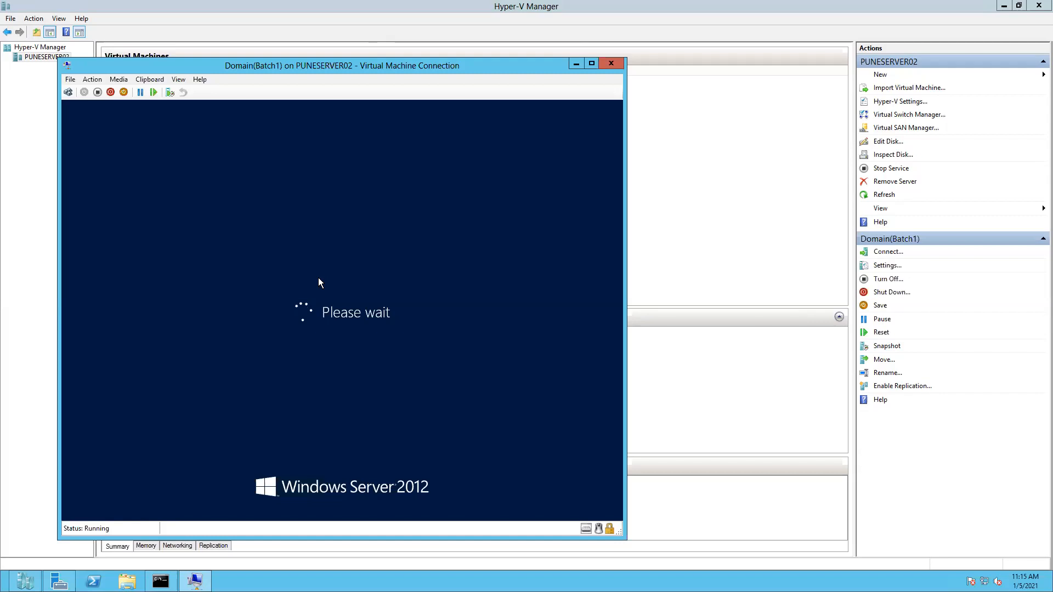
{"action": "left_click_drag", "start_coordinate": [199, 65], "coordinate": [312, 65]}
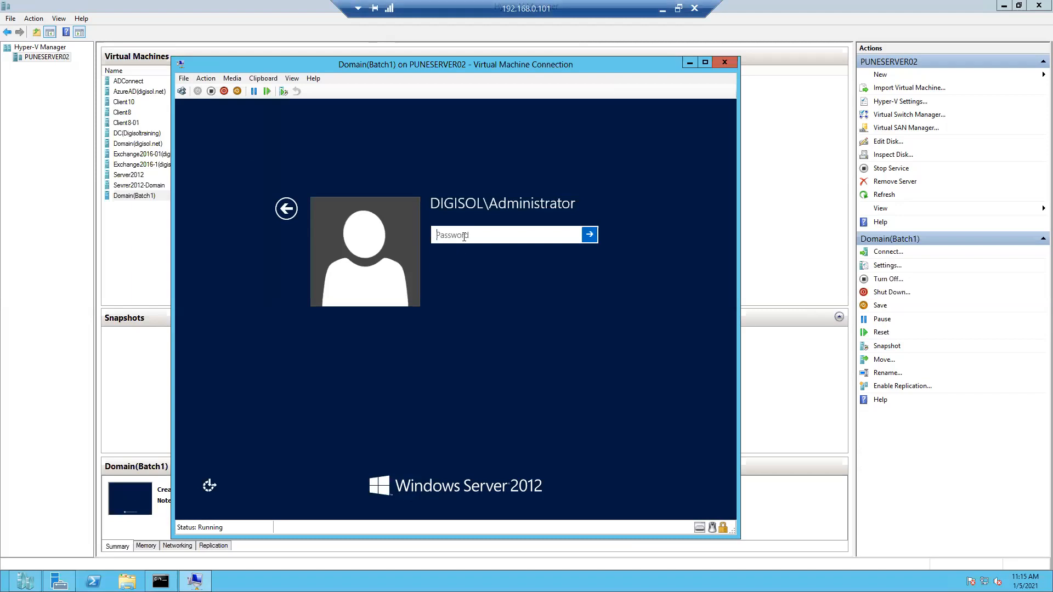
{"action": "type", "text": "•••••••••••"}
{"action": "key", "text": "Return"}
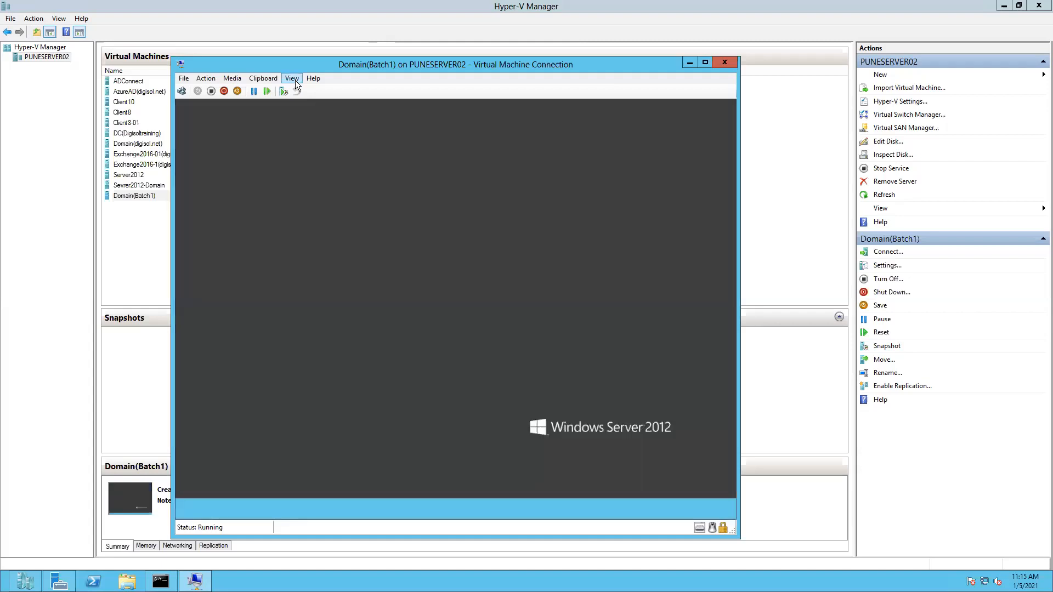
Step: Put the Domain(Batch1) session in full screen mode, minimize it, and move the 192.168.0.101 connection bar aside
{"action": "left_click", "coordinate": [295, 80]}
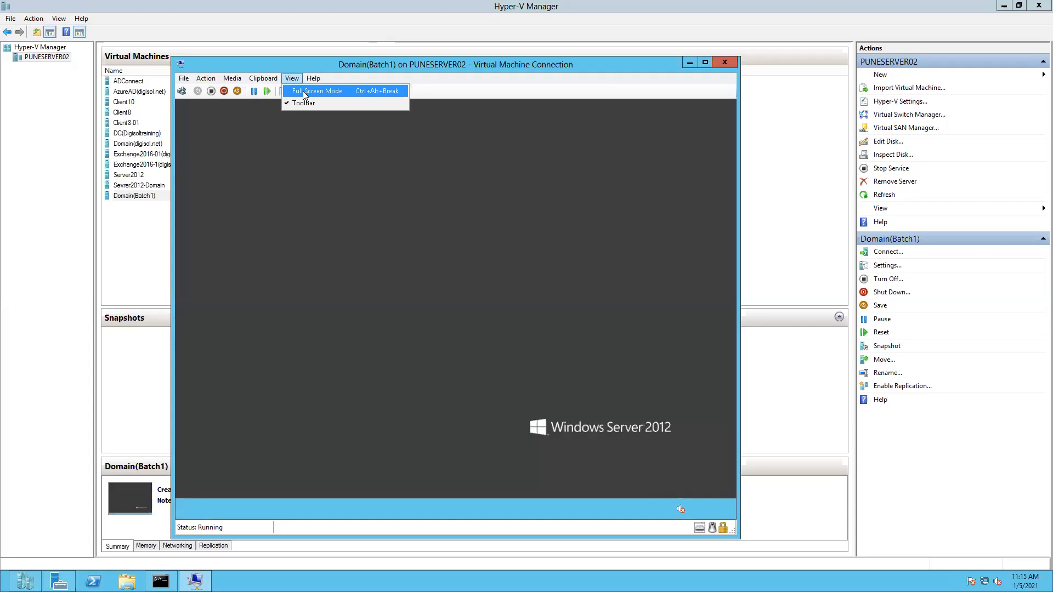
{"action": "left_click", "coordinate": [303, 91]}
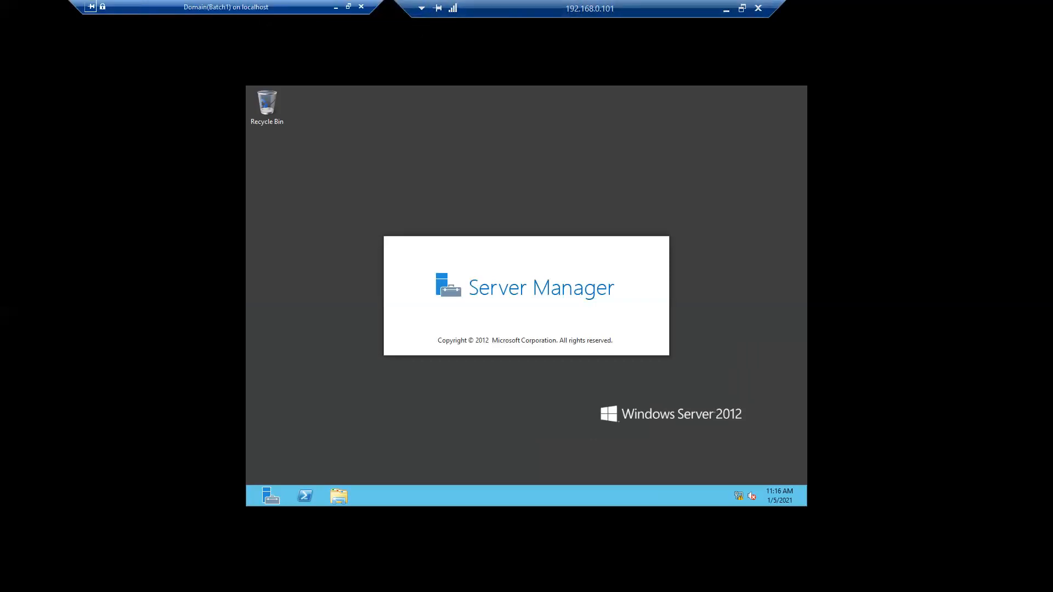
{"action": "left_click", "coordinate": [336, 8]}
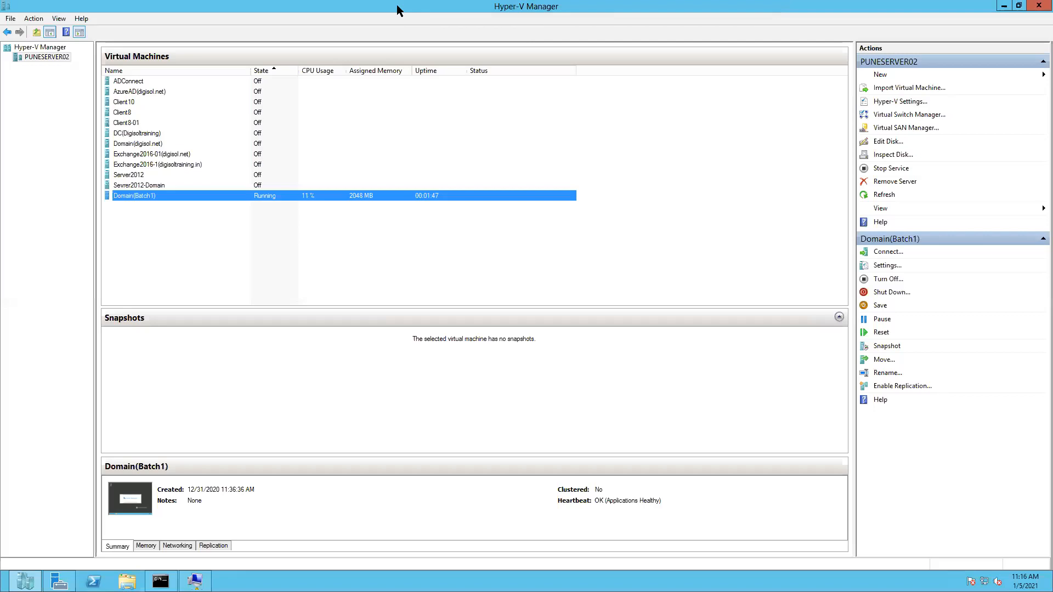
{"action": "left_click_drag", "start_coordinate": [487, 6], "coordinate": [217, 6]}
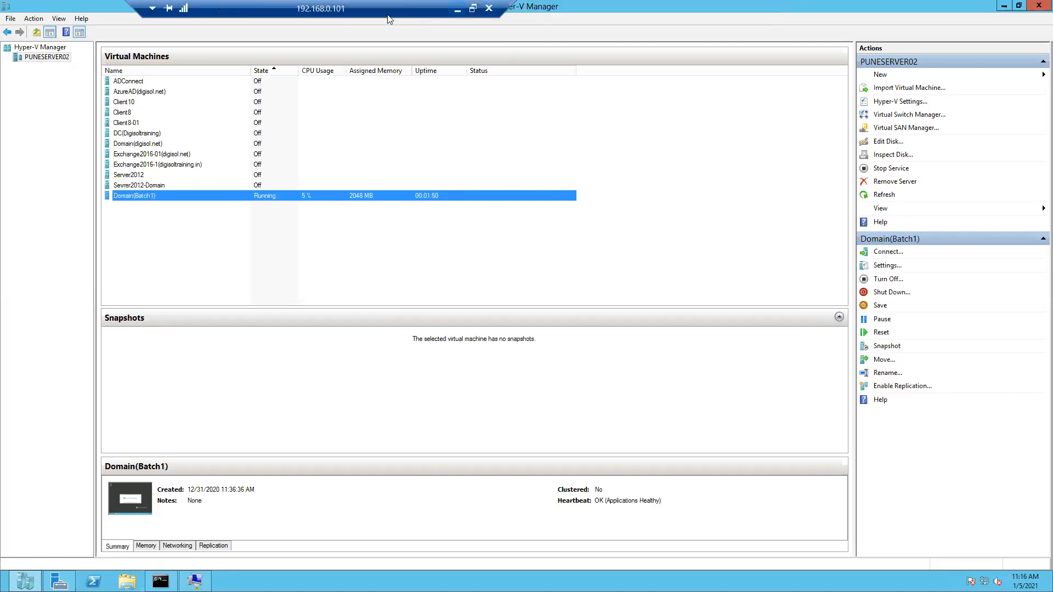
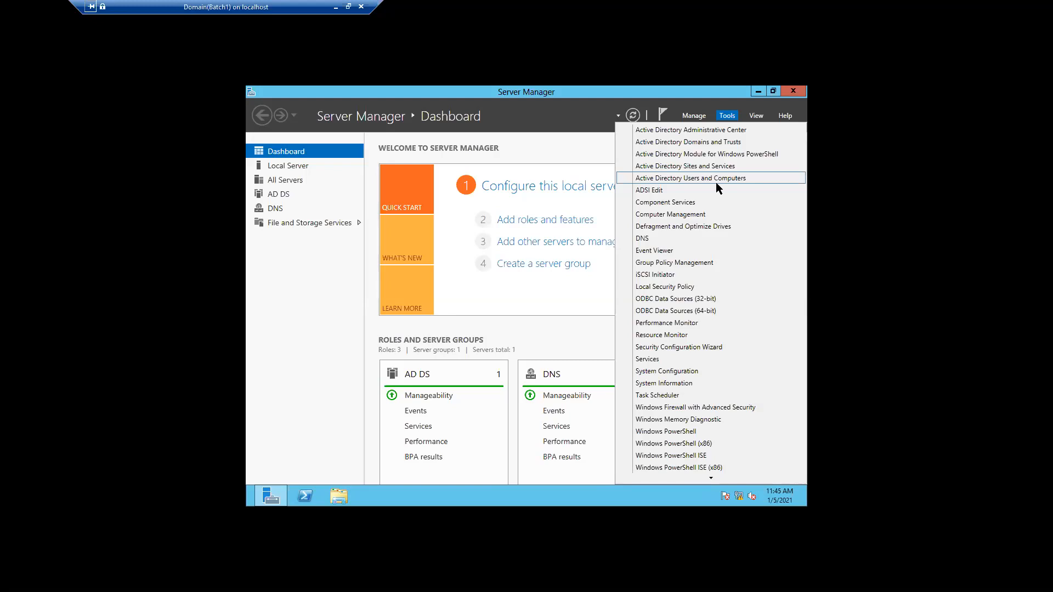
Step: Open Active Directory Users and Computers, minimize Server Manager, and narrow the console tree pane
{"action": "left_click", "coordinate": [717, 179]}
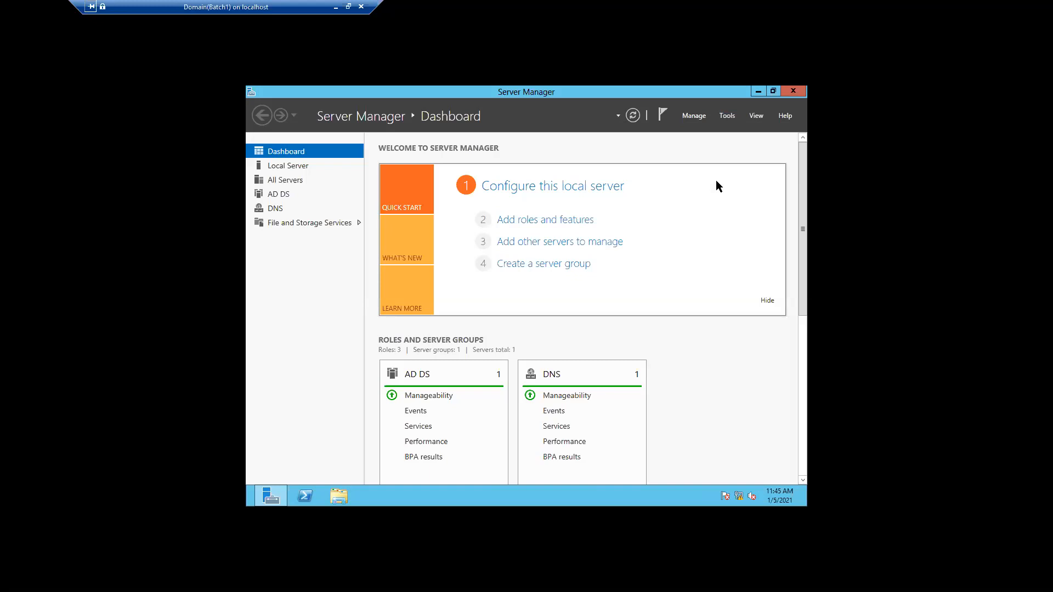
{"action": "left_click", "coordinate": [759, 94]}
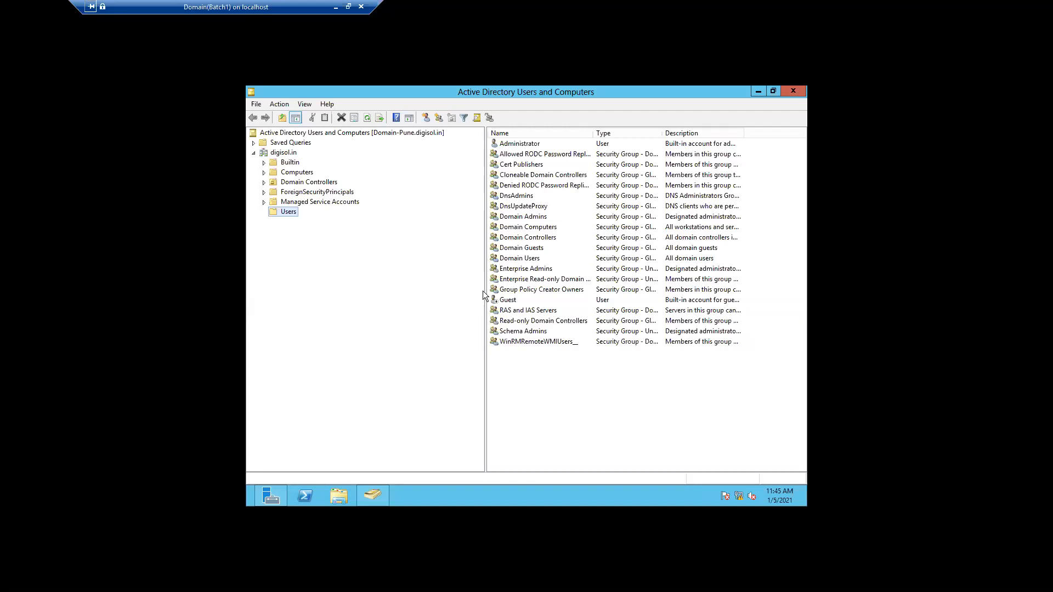
{"action": "left_click_drag", "start_coordinate": [485, 287], "coordinate": [401, 278]}
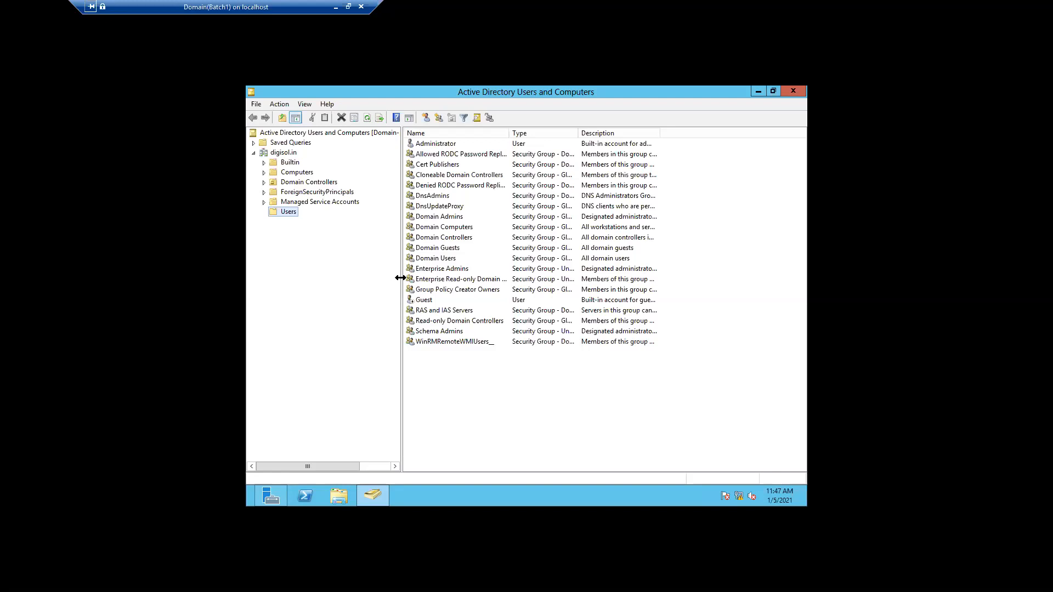
{"action": "right_click", "coordinate": [289, 217]}
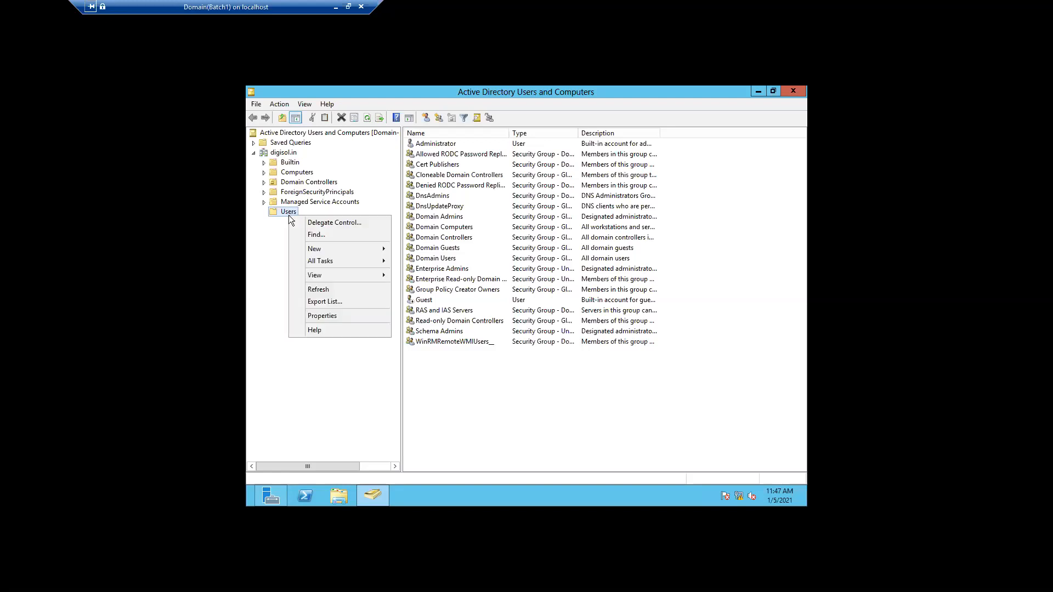
{"action": "left_click", "coordinate": [271, 240]}
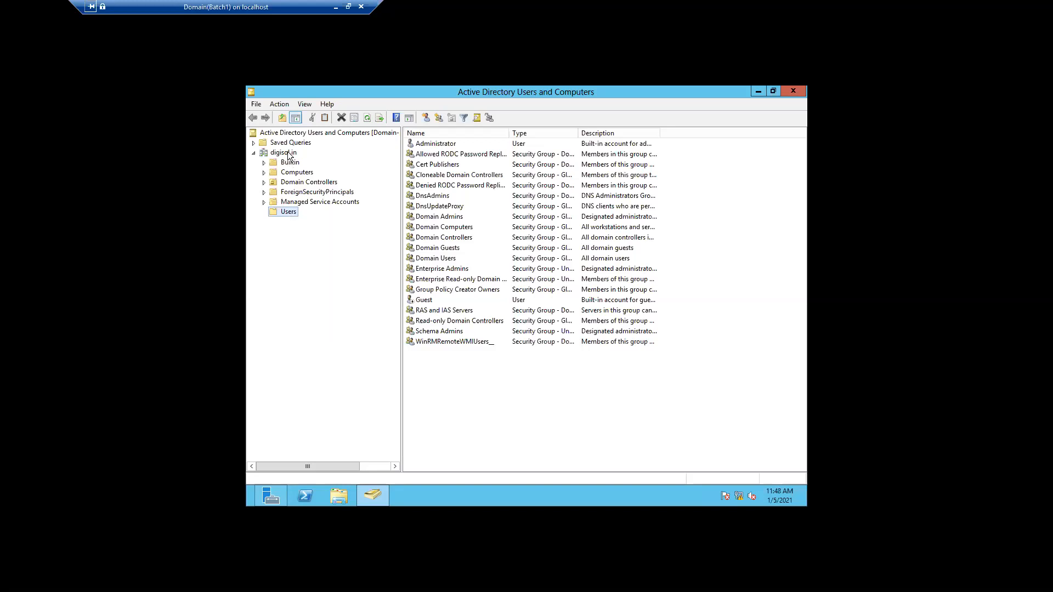
Step: Create an organizational unit named India directly under the digisol.in domain
{"action": "left_click", "coordinate": [287, 153]}
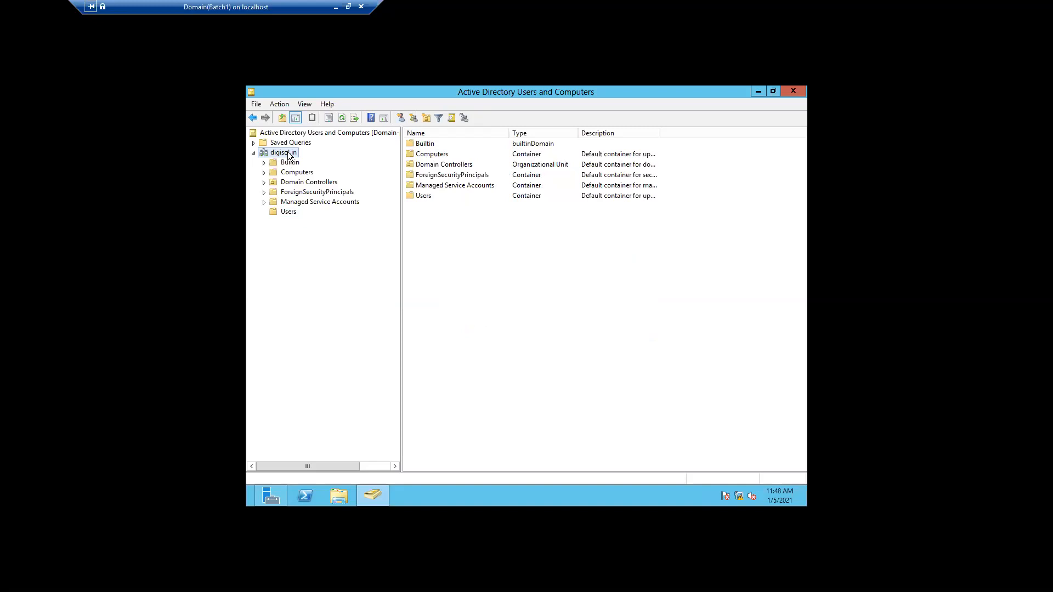
{"action": "right_click", "coordinate": [289, 153]}
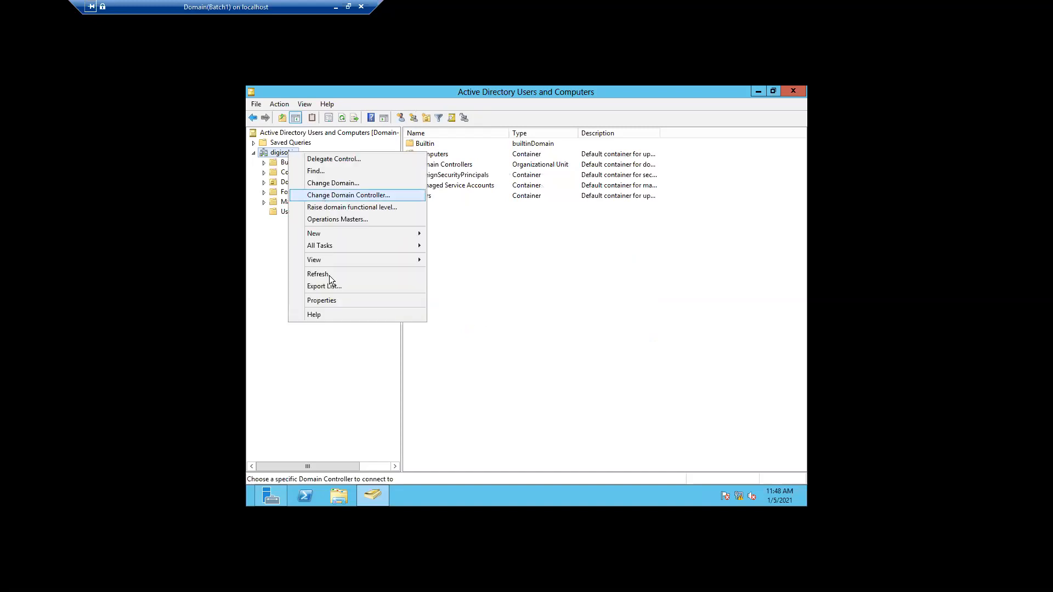
{"action": "mouse_move", "coordinate": [365, 237]}
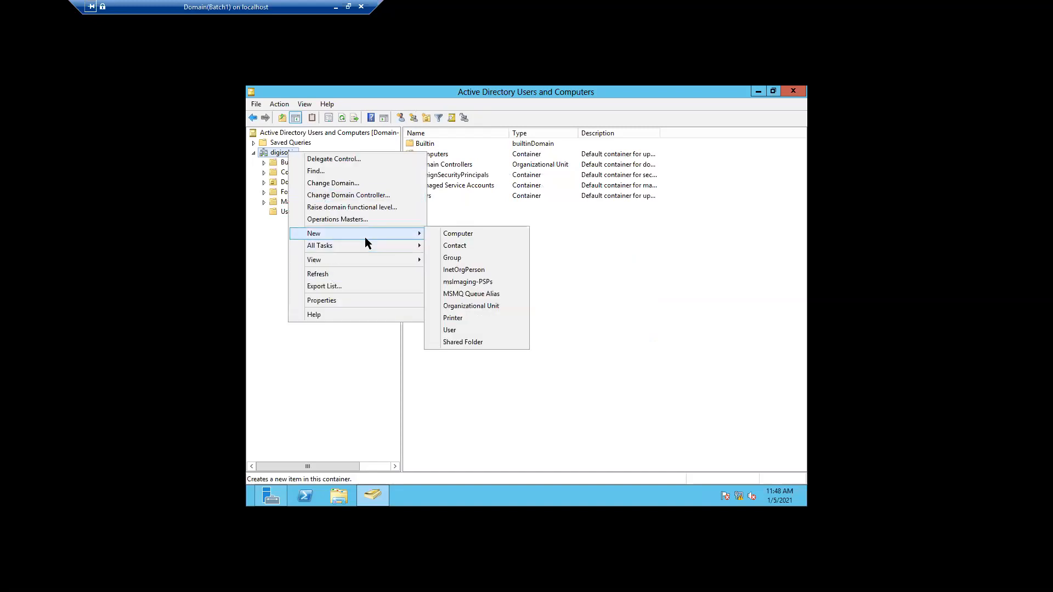
{"action": "left_click", "coordinate": [458, 308]}
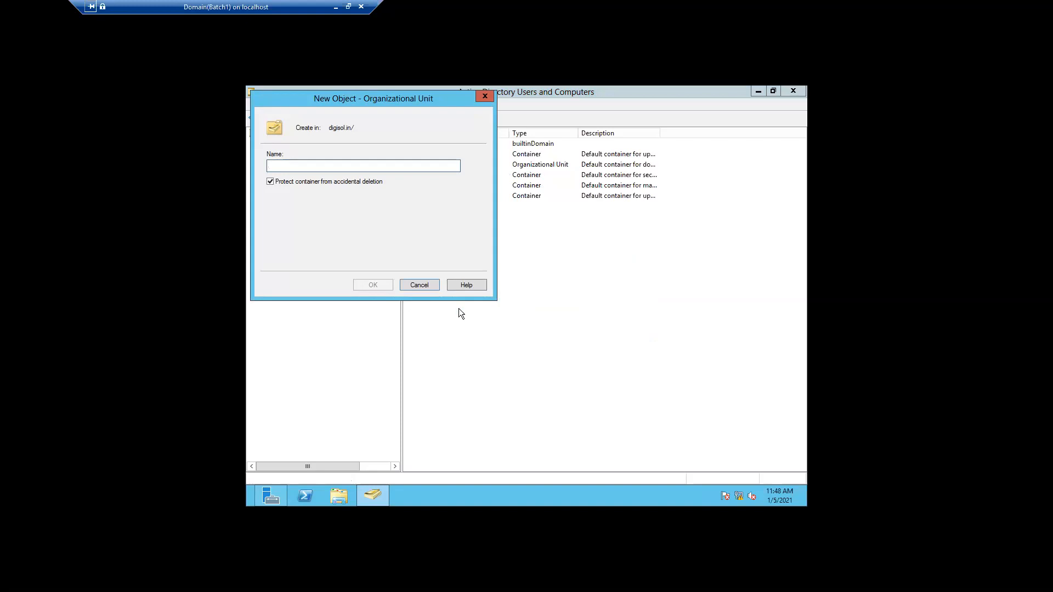
{"action": "type", "text": "India"}
{"action": "left_click", "coordinate": [377, 284]}
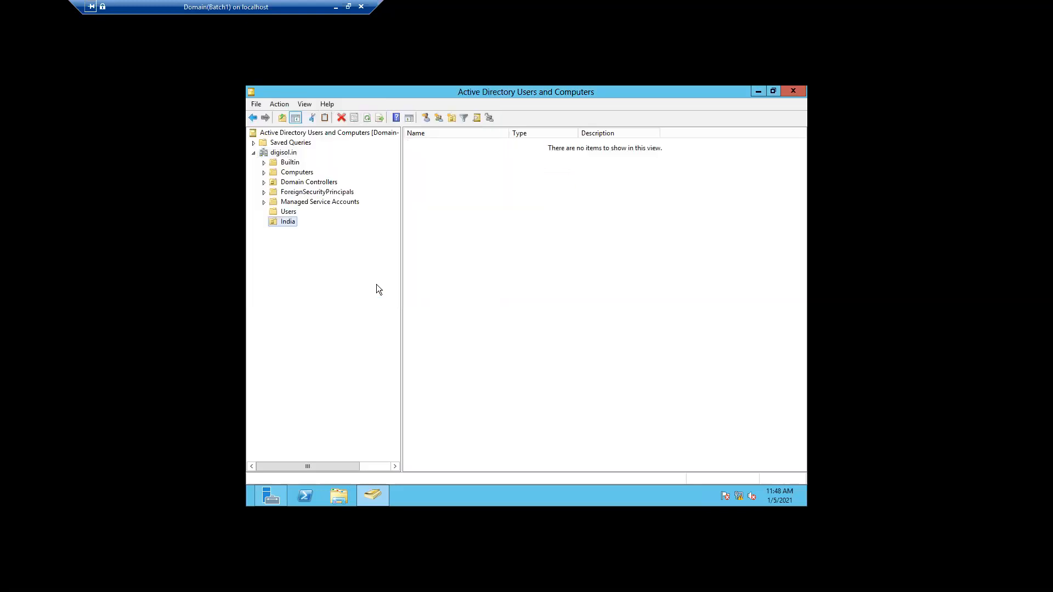
Step: Create an organizational unit named Pune inside the India organizational unit
{"action": "right_click", "coordinate": [291, 222]}
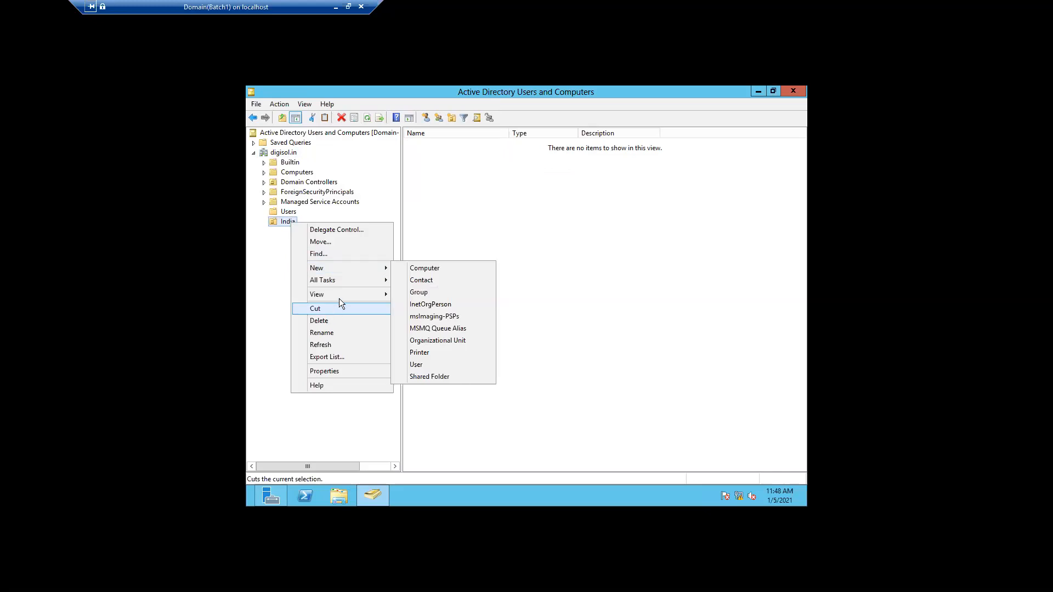
{"action": "mouse_move", "coordinate": [351, 268]}
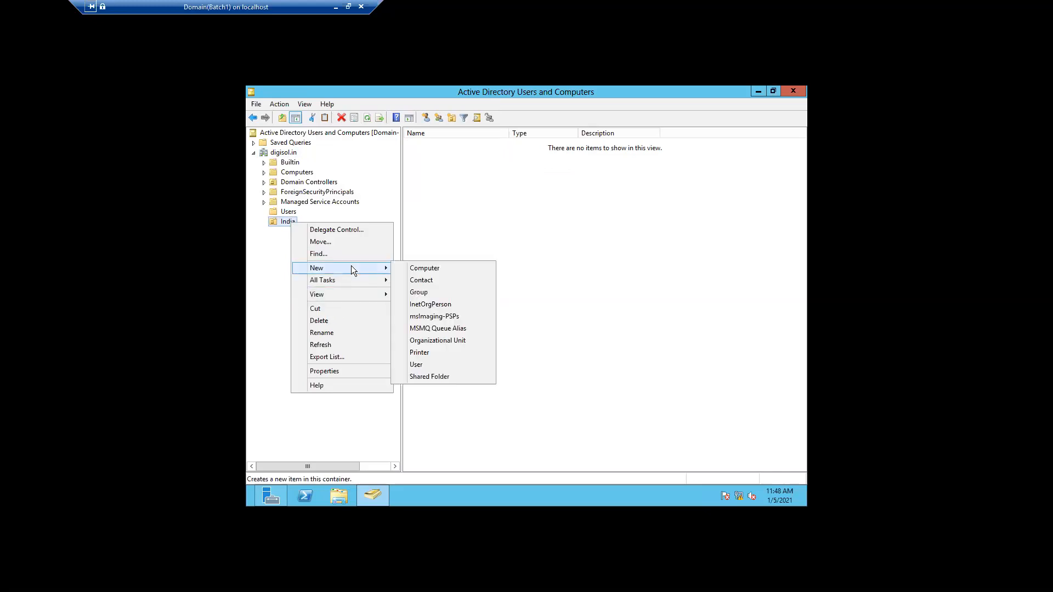
{"action": "left_click", "coordinate": [424, 340]}
{"action": "type", "text": "Pune"}
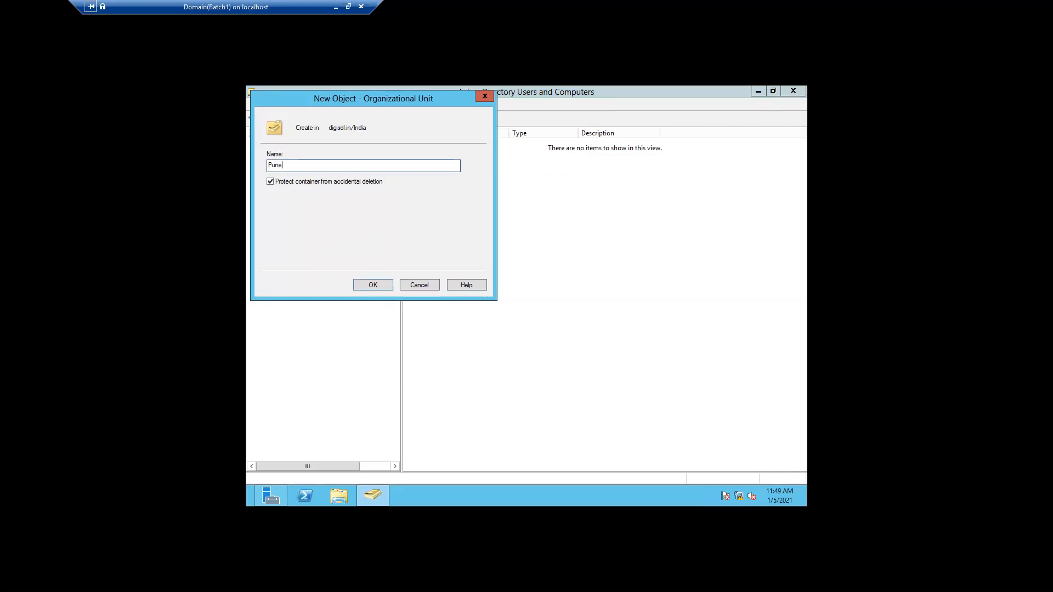
{"action": "left_click", "coordinate": [372, 285]}
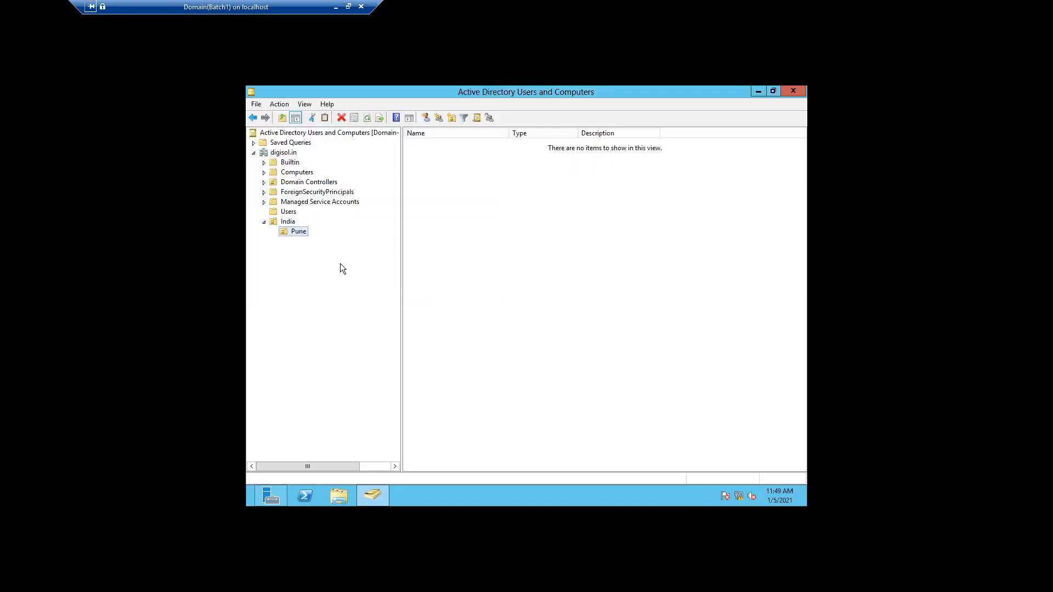
Step: Add a second organizational unit named Mumbai inside the India organizational unit
{"action": "left_click", "coordinate": [293, 224]}
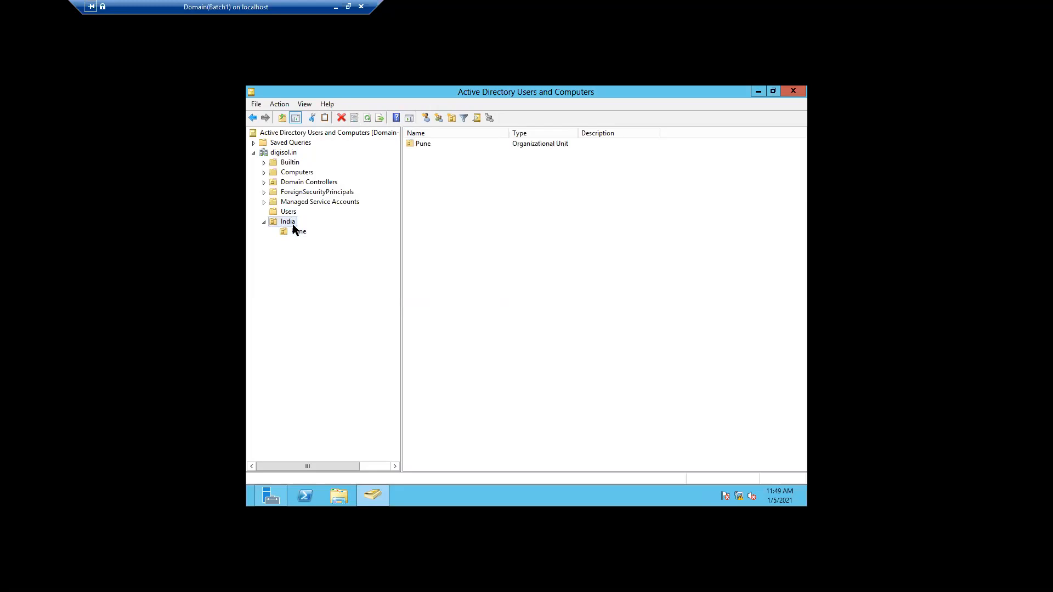
{"action": "right_click", "coordinate": [293, 224]}
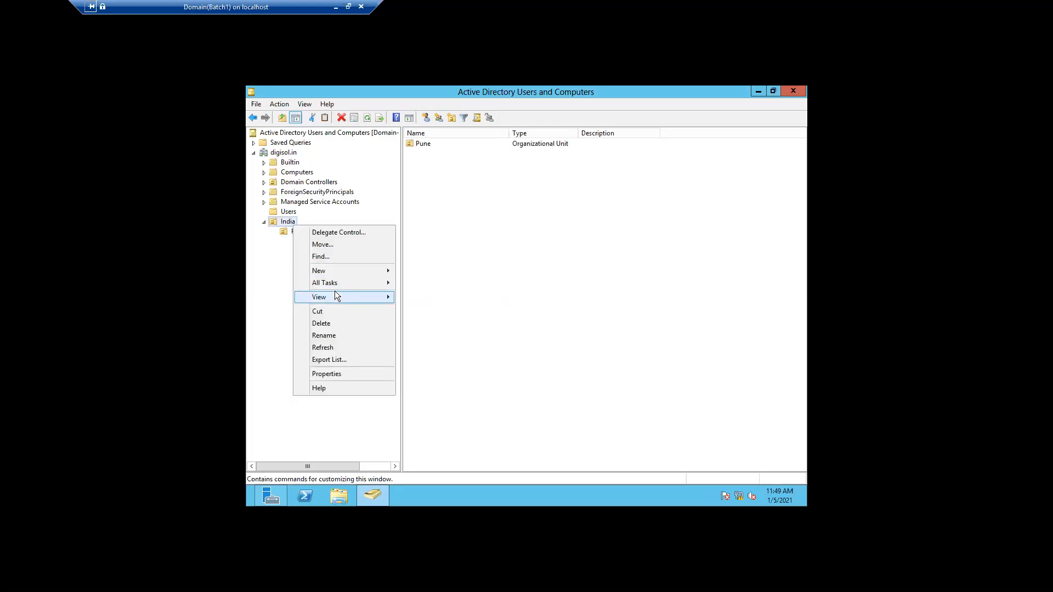
{"action": "mouse_move", "coordinate": [347, 271]}
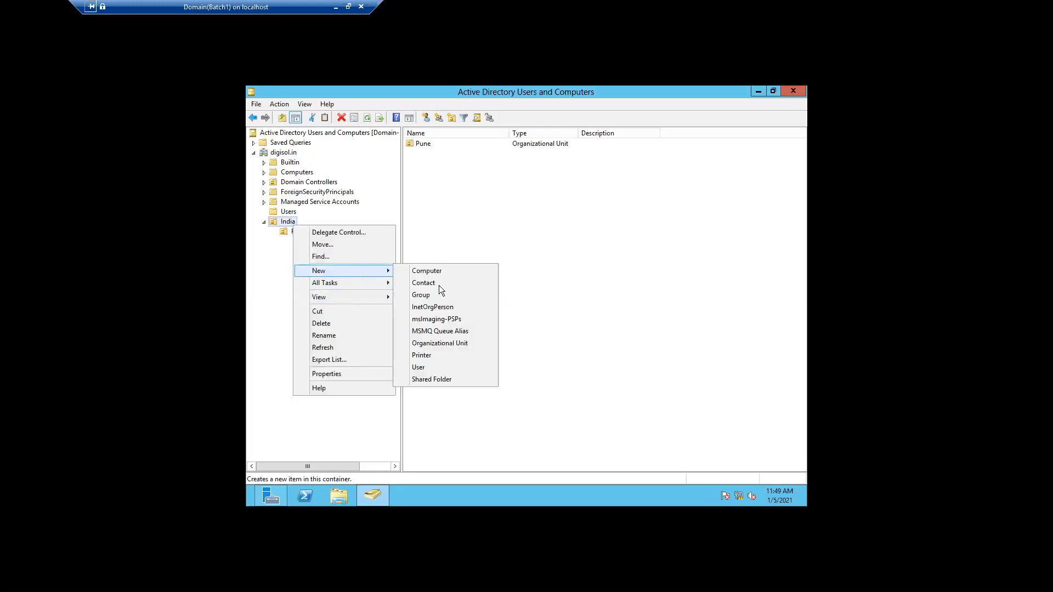
{"action": "left_click", "coordinate": [428, 344]}
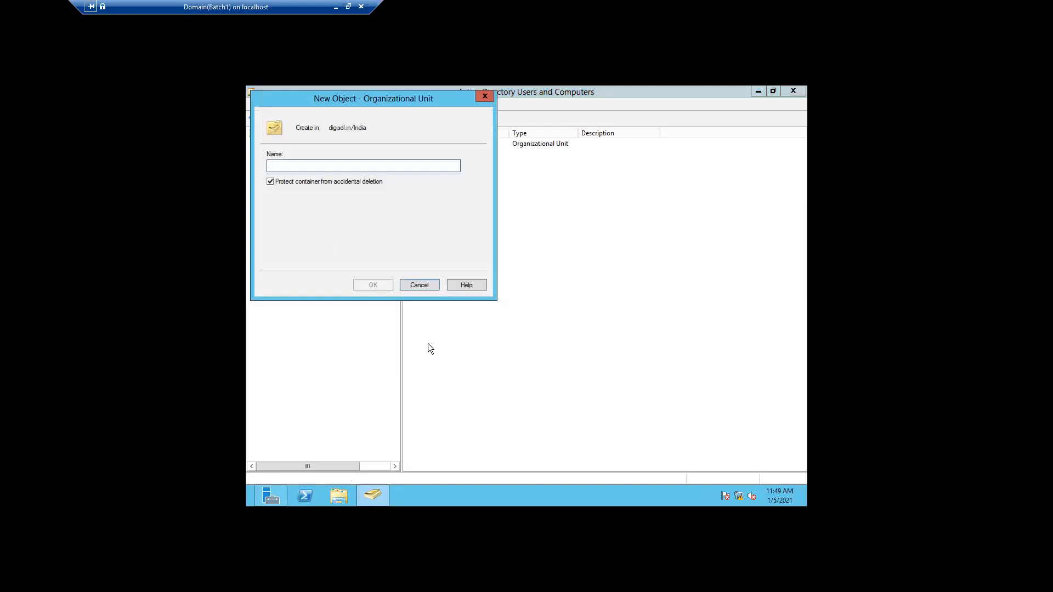
{"action": "type", "text": "Mumbai"}
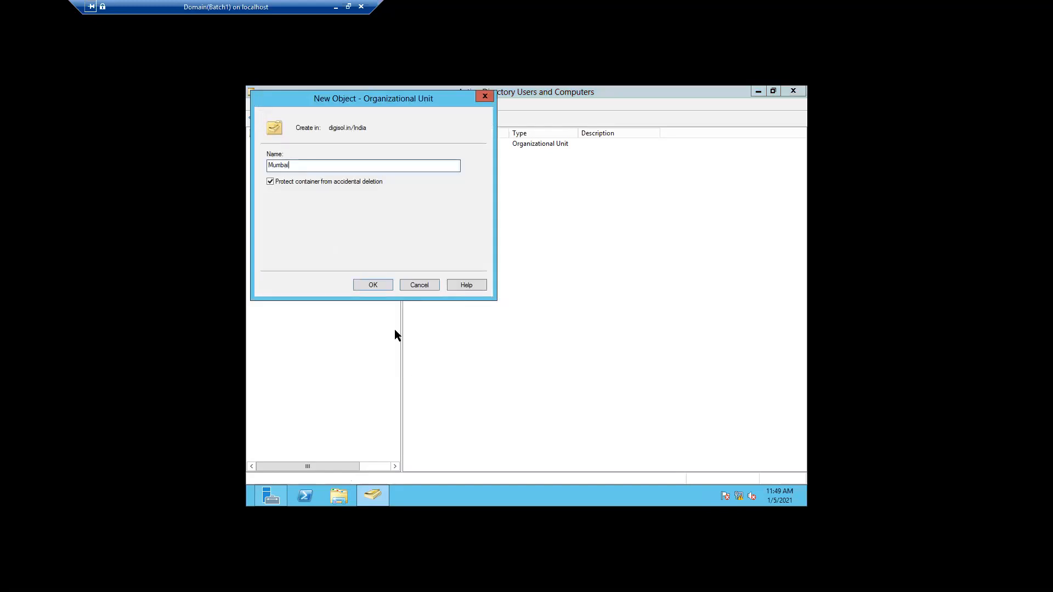
{"action": "left_click", "coordinate": [373, 285]}
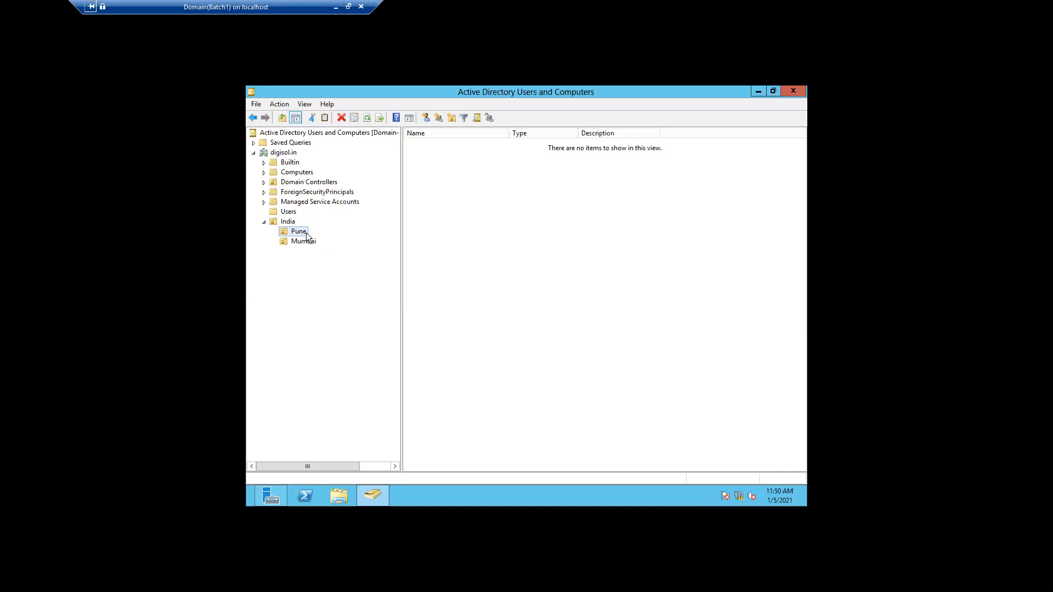
Step: Create an organizational unit named HR team inside the Pune organizational unit
{"action": "right_click", "coordinate": [306, 232]}
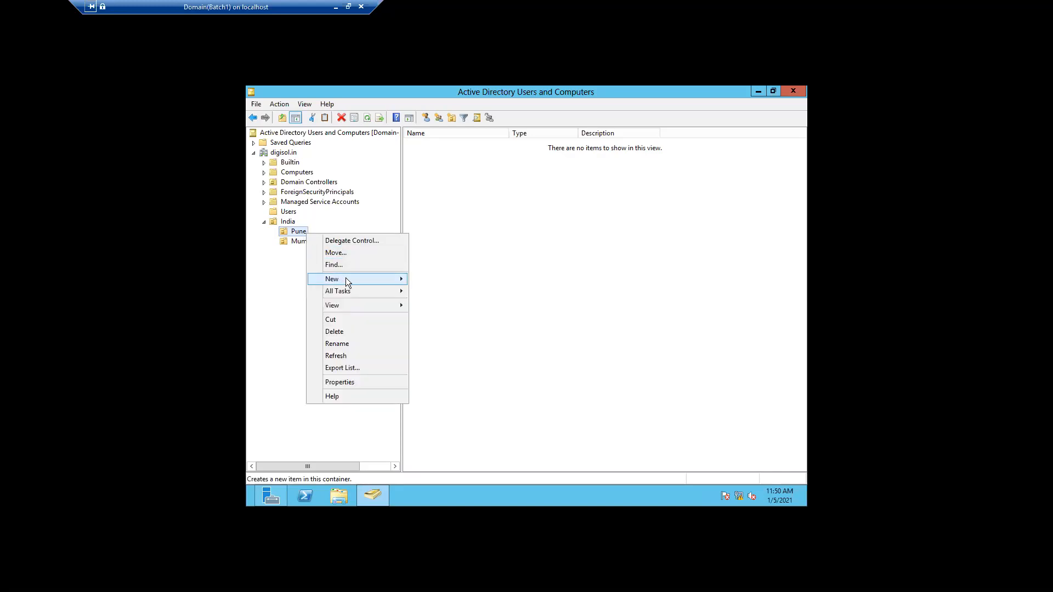
{"action": "mouse_move", "coordinate": [346, 278]}
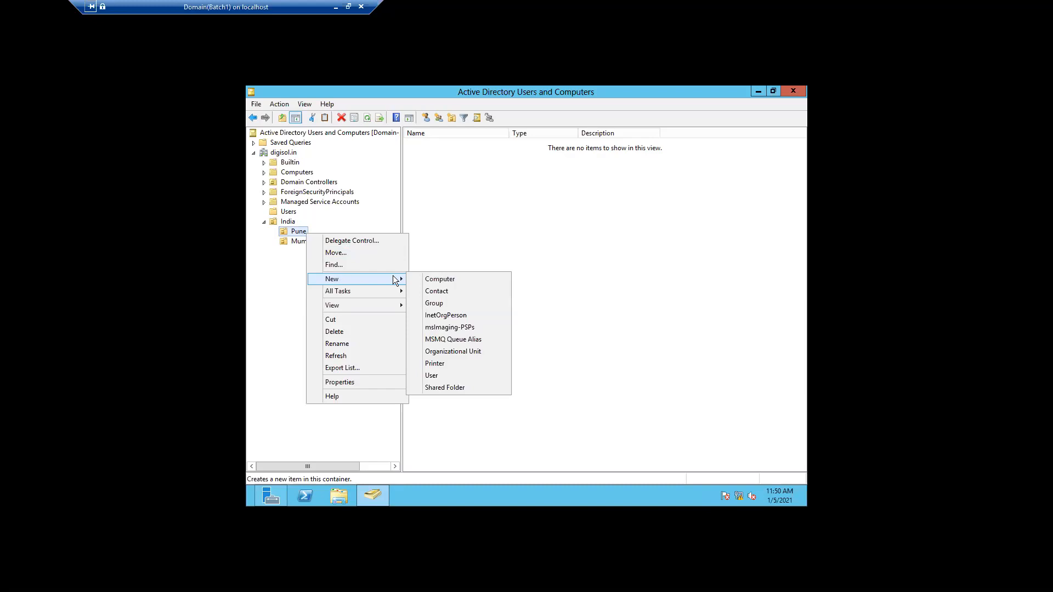
{"action": "left_click", "coordinate": [440, 353]}
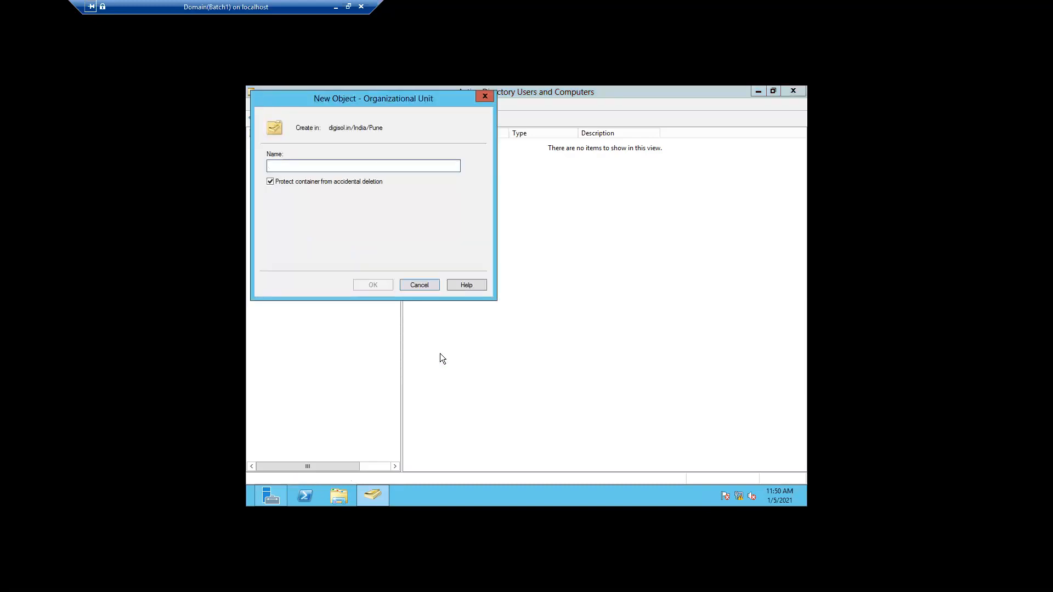
{"action": "type", "text": "HR team"}
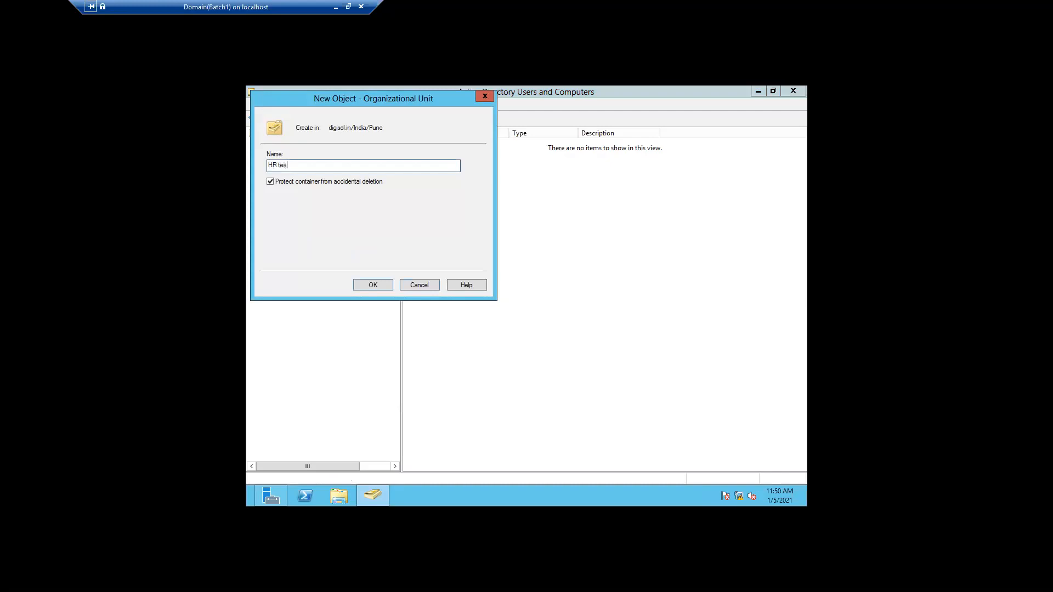
{"action": "left_click", "coordinate": [361, 286]}
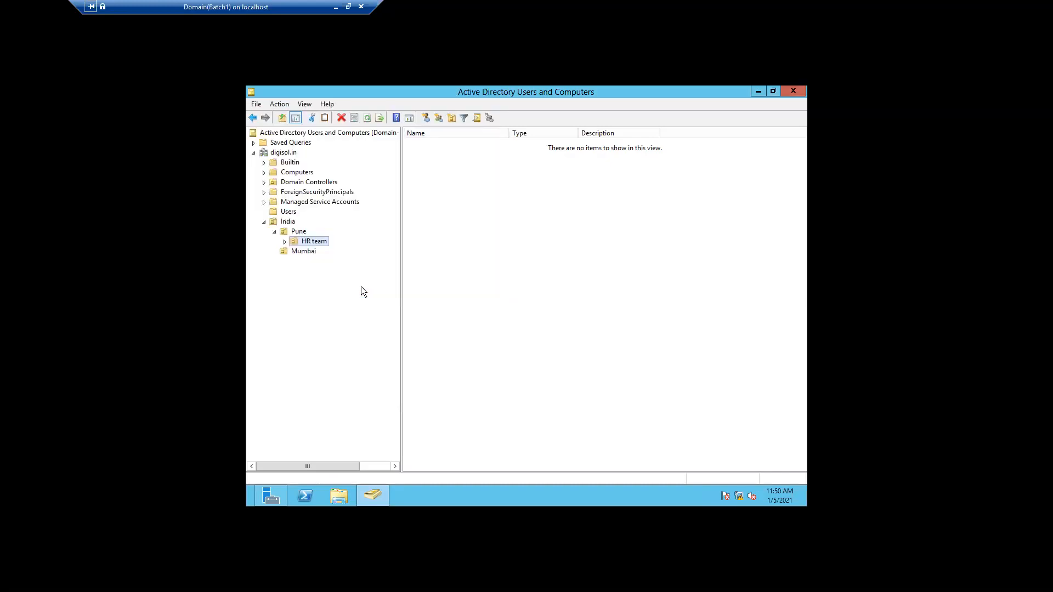
Step: Add another organizational unit named Technical Team inside the Pune organizational unit
{"action": "left_click", "coordinate": [299, 232]}
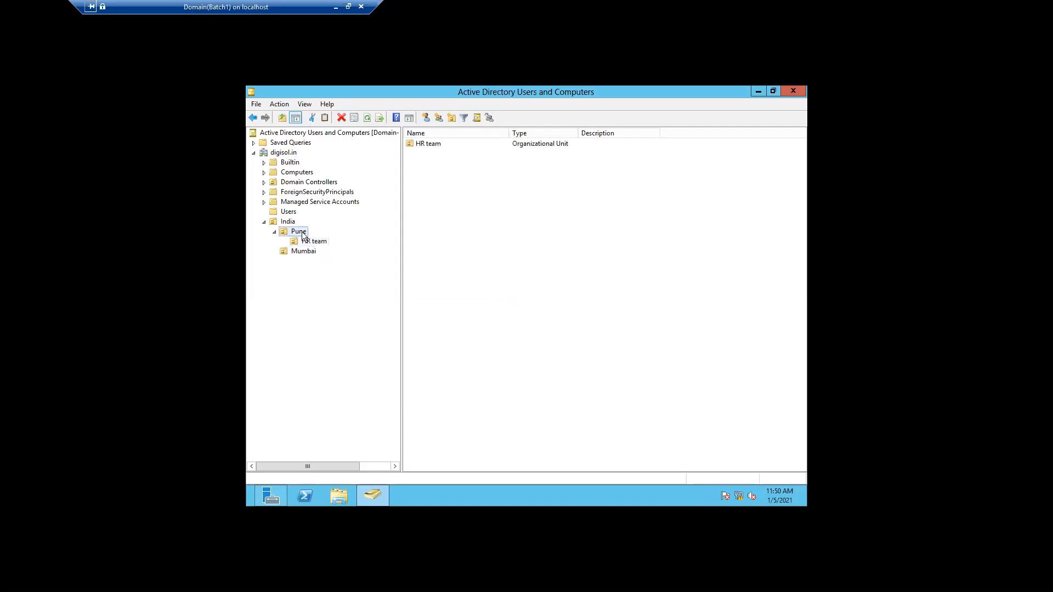
{"action": "right_click", "coordinate": [302, 233]}
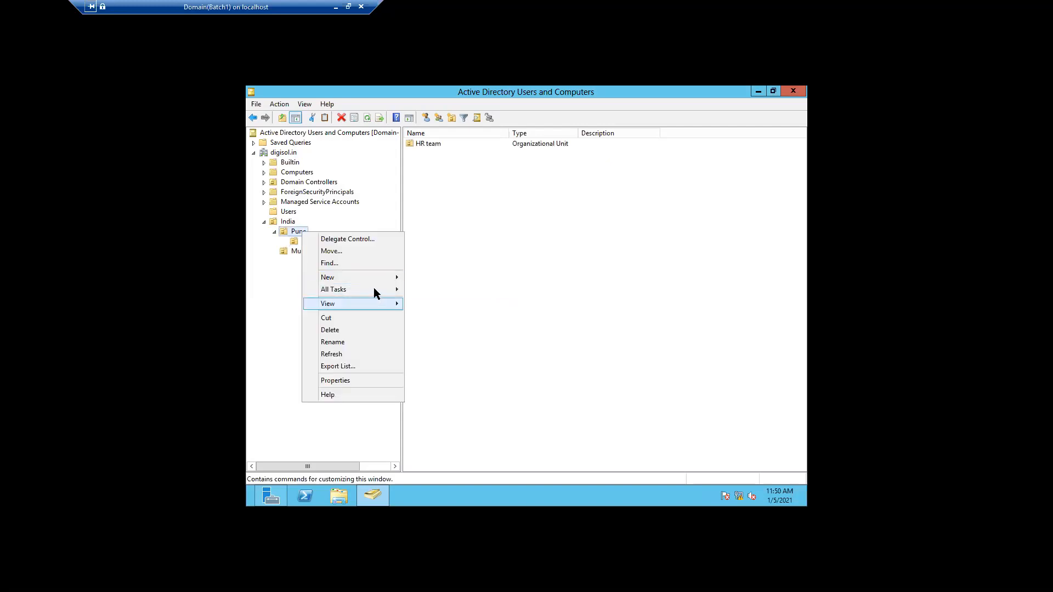
{"action": "mouse_move", "coordinate": [391, 278]}
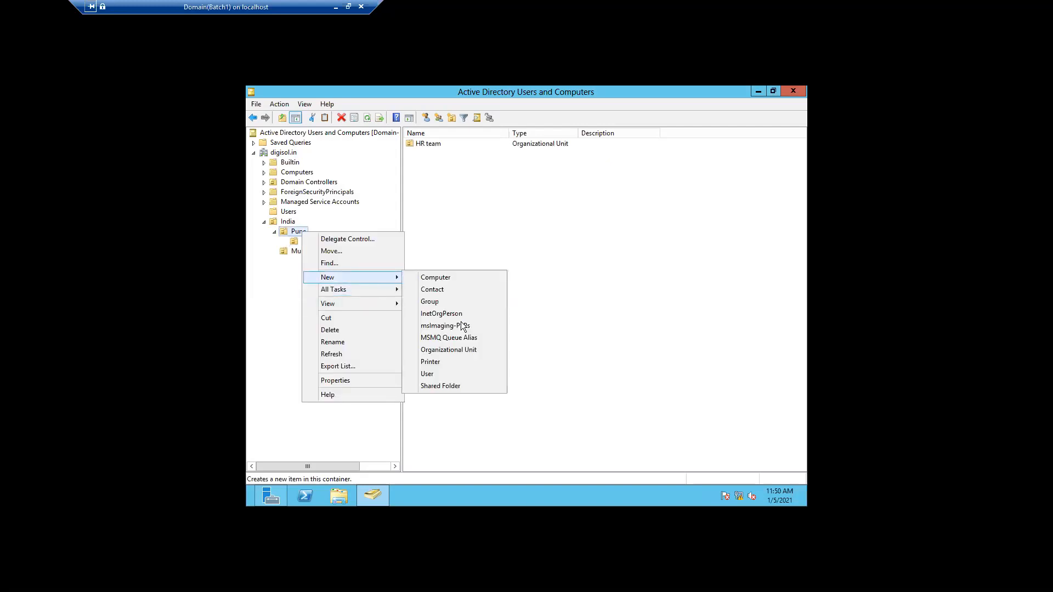
{"action": "left_click", "coordinate": [445, 349]}
{"action": "type", "text": "Technical Team"}
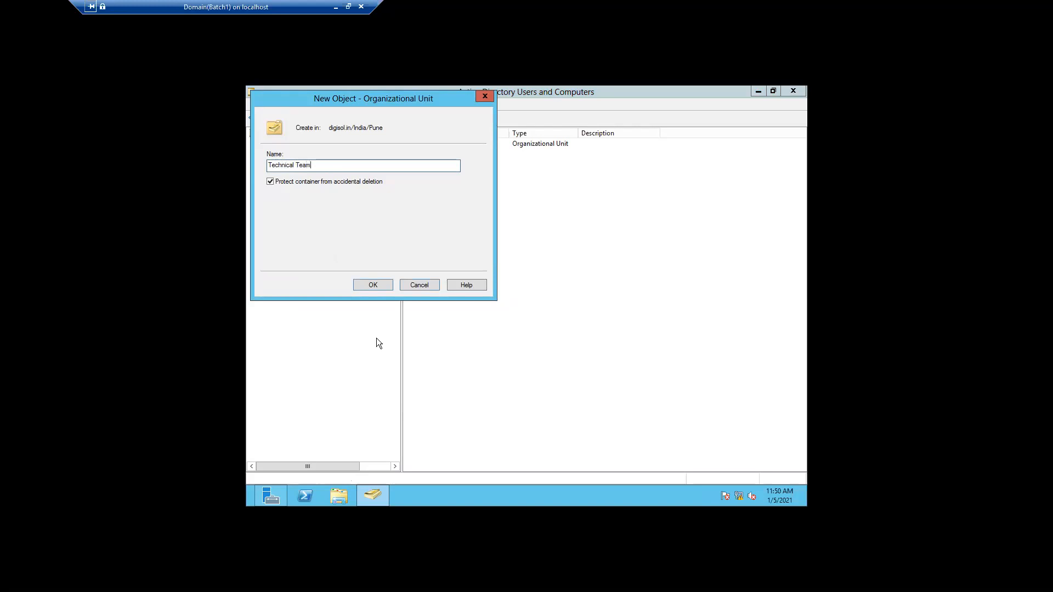
{"action": "left_click", "coordinate": [372, 286]}
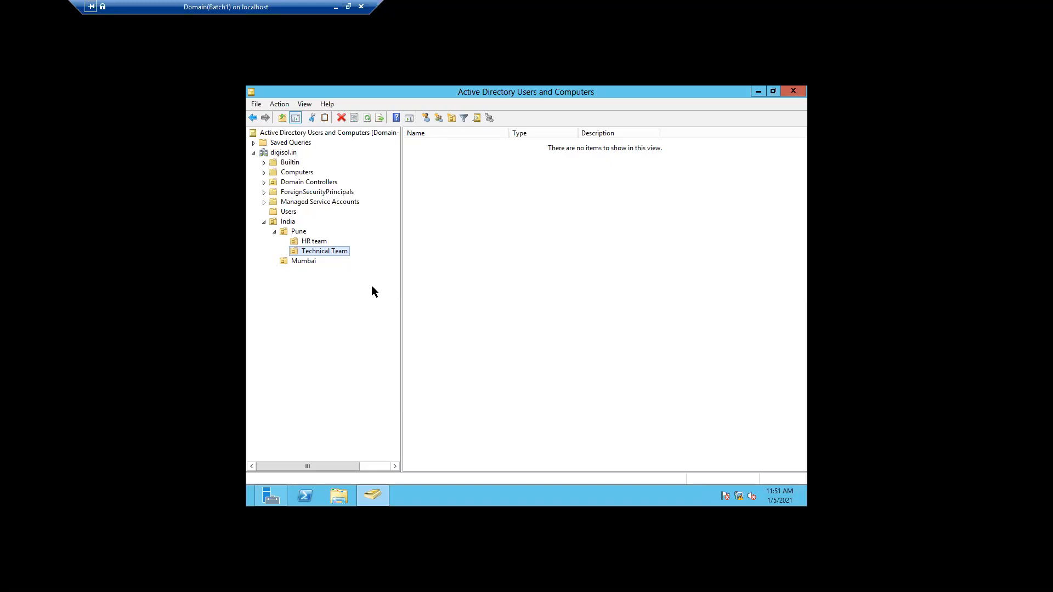
{"action": "right_click", "coordinate": [342, 256]}
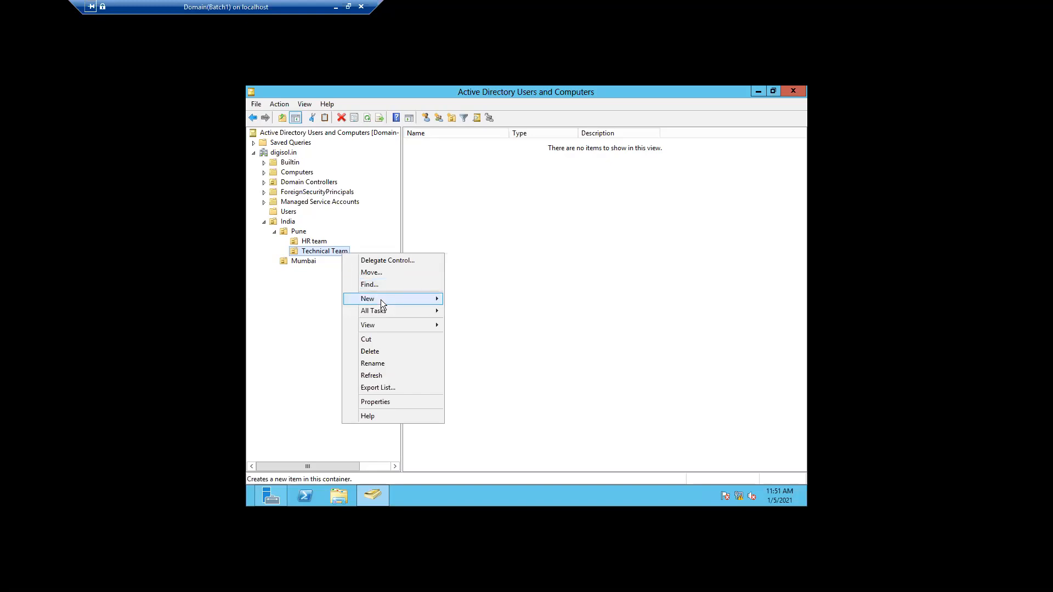
{"action": "mouse_move", "coordinate": [381, 300]}
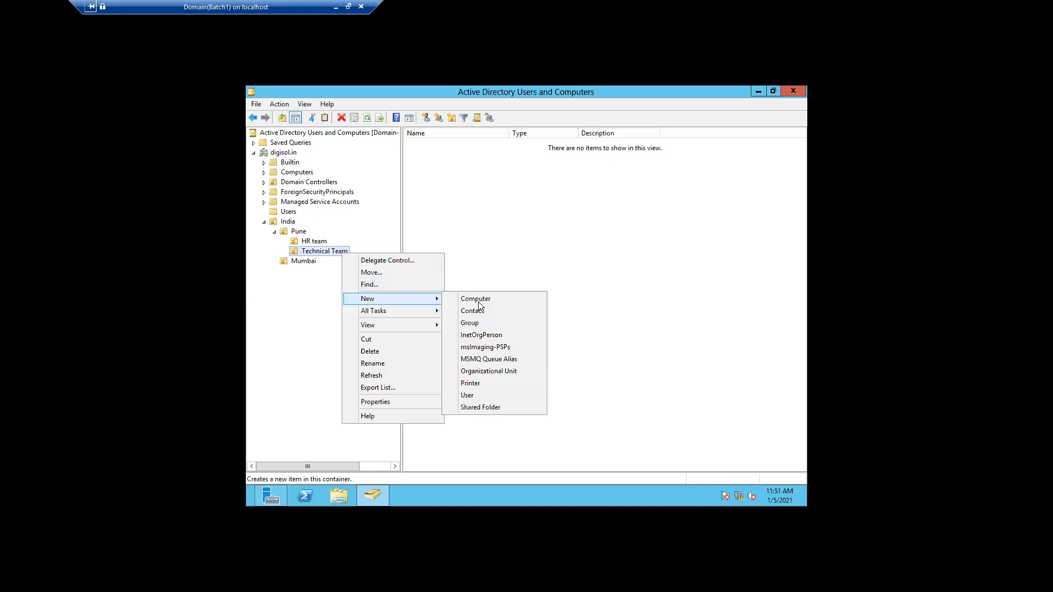
{"action": "left_click", "coordinate": [474, 396]}
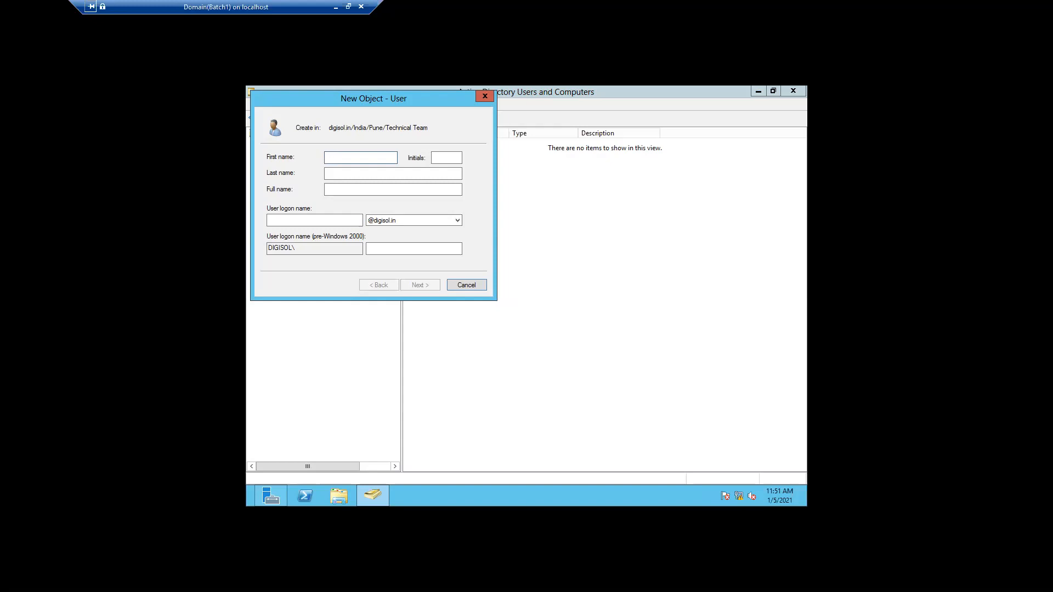
{"action": "type", "text": "tab"}
{"action": "left_click", "coordinate": [313, 219]}
{"action": "type", "text": "aftab"}
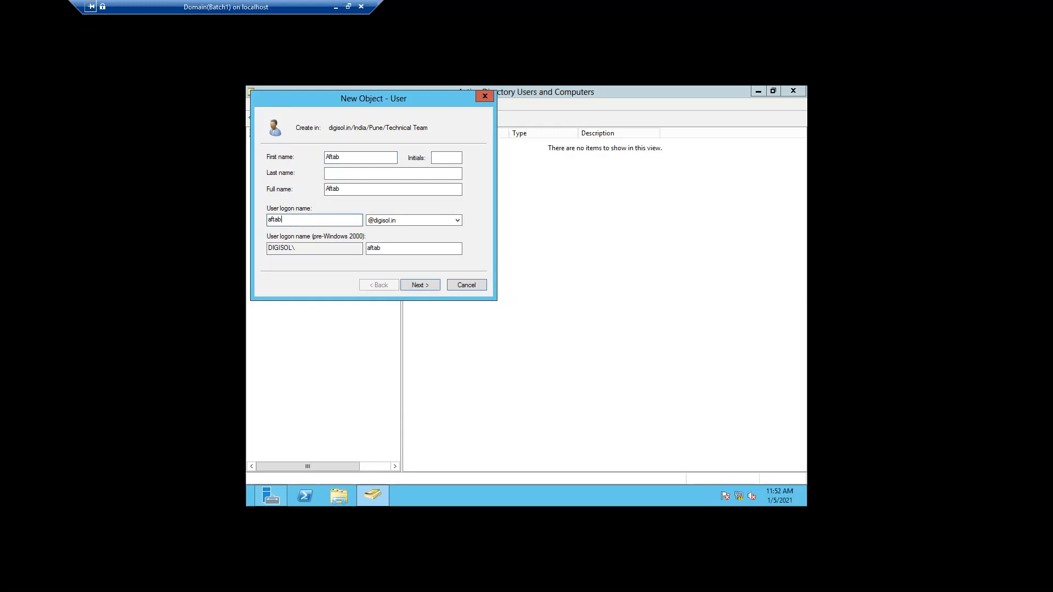
{"action": "left_click", "coordinate": [417, 220]}
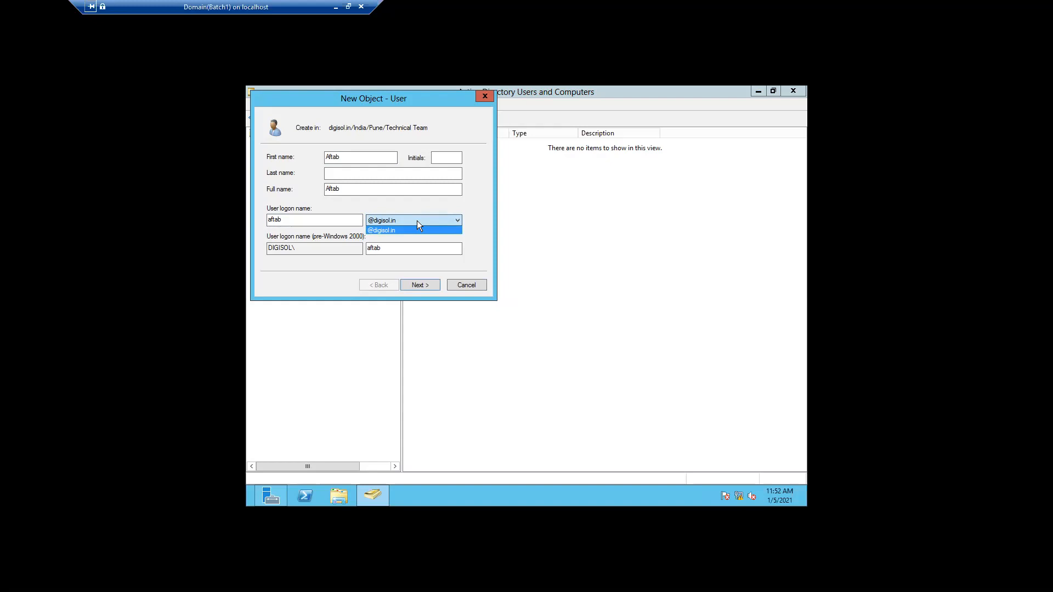
{"action": "left_click", "coordinate": [323, 267]}
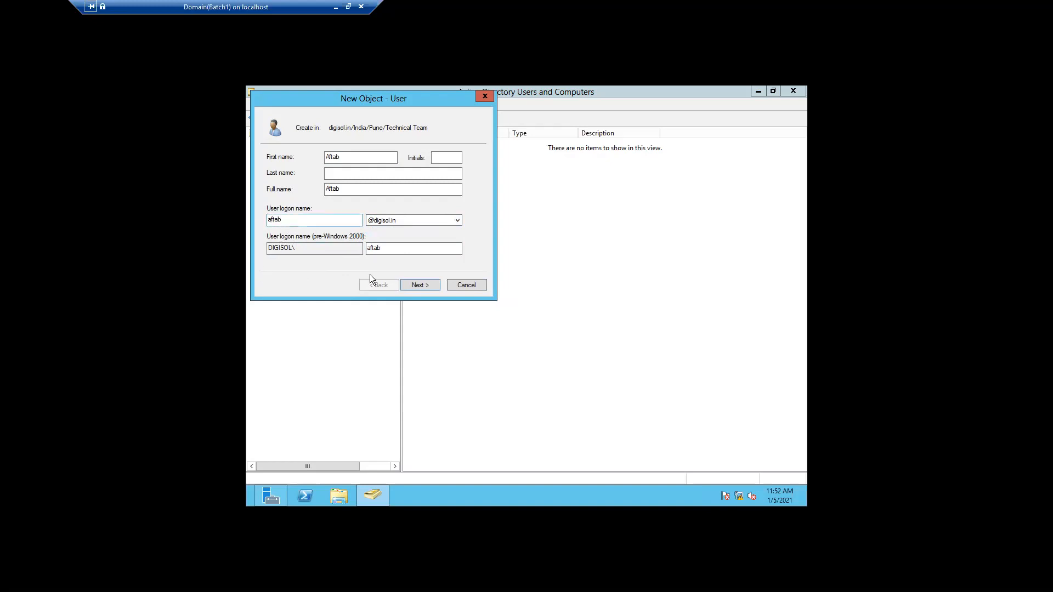
{"action": "left_click", "coordinate": [411, 286]}
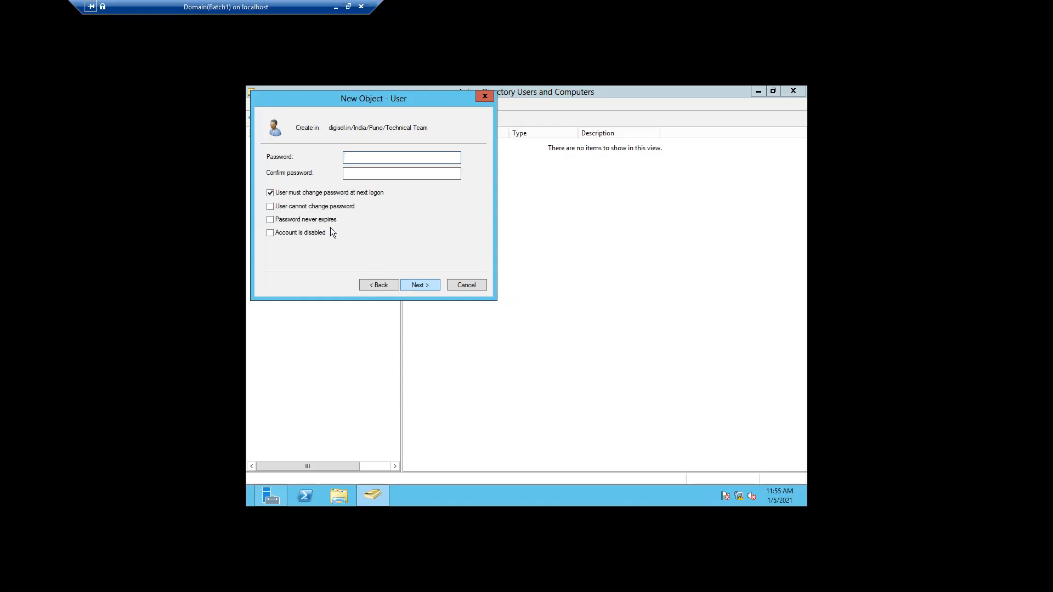
Step: Turn off the required password change at next logon and set the password to never expire
{"action": "left_click", "coordinate": [270, 192]}
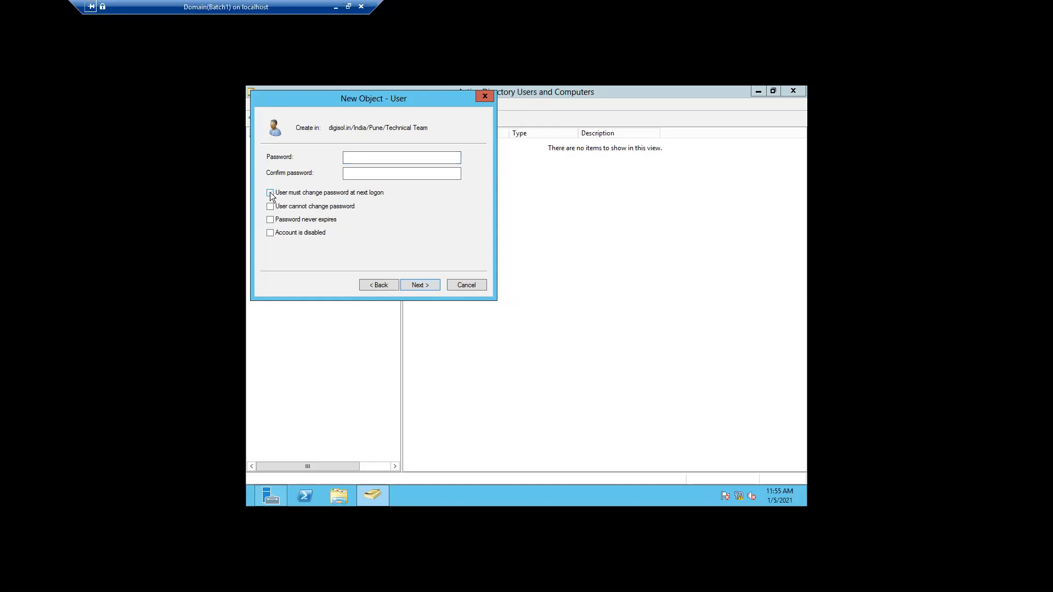
{"action": "left_click", "coordinate": [271, 220]}
Step: Try to set the new user's account password and its confirmation
{"action": "left_click", "coordinate": [354, 163]}
{"action": "type", "text": "Pa$$w0rd12345"}
{"action": "left_click", "coordinate": [352, 173]}
{"action": "type", "text": "Digisol@1234"}
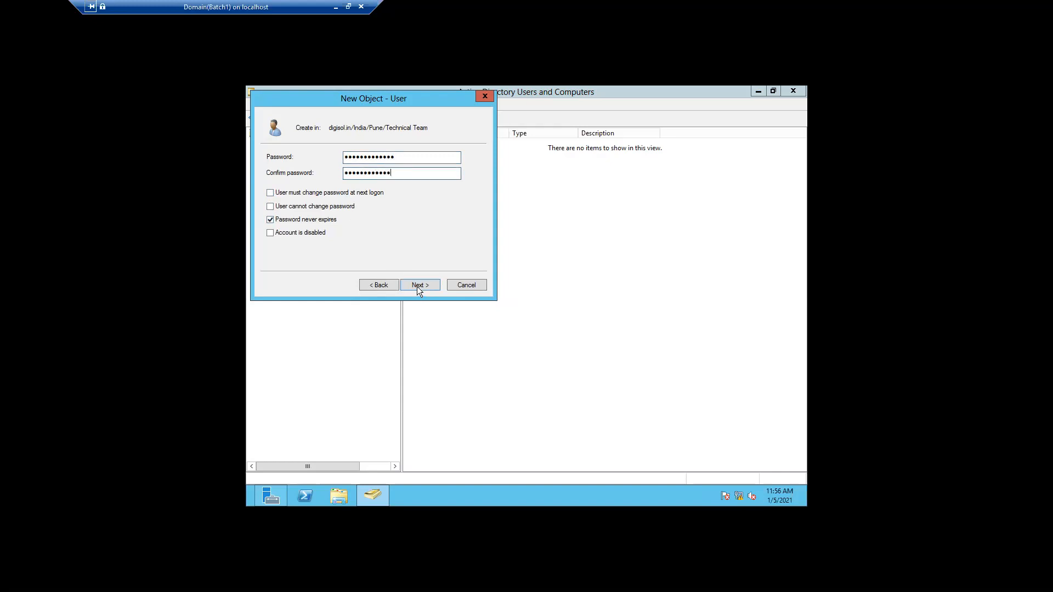
{"action": "left_click", "coordinate": [417, 286]}
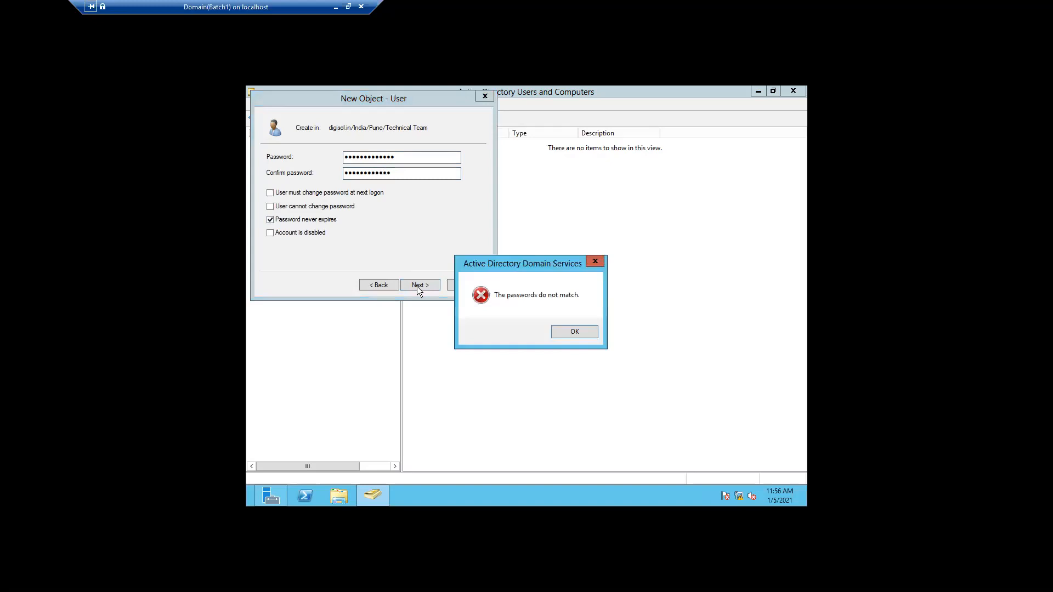
{"action": "left_click", "coordinate": [555, 332]}
{"action": "type", "text": "P@ssword1"}
{"action": "key", "text": "BackSpace"}
{"action": "key", "text": "BackSpace"}
{"action": "key", "text": "BackSpace"}
{"action": "key", "text": "BackSpace"}
{"action": "key", "text": "BackSpace"}
{"action": "key", "text": "BackSpace"}
{"action": "key", "text": "BackSpace"}
{"action": "key", "text": "BackSpace"}
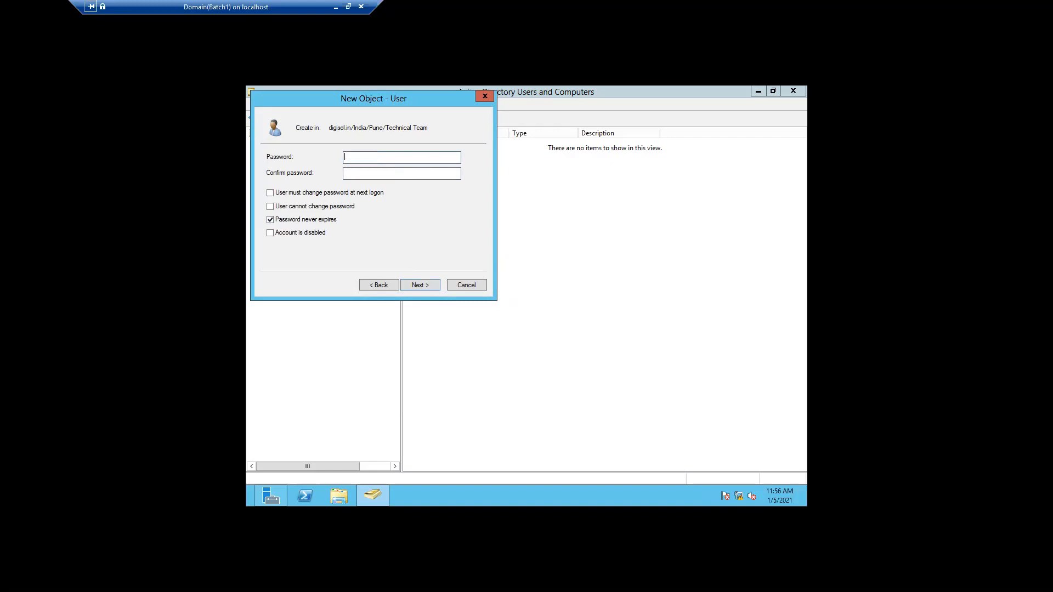
Step: Try again to enter the account password and its confirmation, clearing the mistyped confirmation
{"action": "type", "text": "P@ssw0rd•••••"}
{"action": "left_click", "coordinate": [410, 175]}
{"action": "type", "text": "P@••••••••••"}
{"action": "key", "text": "ctrl+a"}
{"action": "key", "text": "BackSpace"}
{"action": "type", "text": "••••••••••••"}
{"action": "key", "text": "BackSpace"}
{"action": "key", "text": "BackSpace"}
{"action": "key", "text": "BackSpace"}
{"action": "key", "text": "BackSpace"}
{"action": "key", "text": "BackSpace"}
{"action": "key", "text": "BackSpace"}
{"action": "key", "text": "BackSpace"}
{"action": "key", "text": "BackSpace"}
{"action": "key", "text": "BackSpace"}
{"action": "key", "text": "BackSpace"}
{"action": "key", "text": "BackSpace"}
Step: Re-enter the account password, enter the same password as confirmation, and finish creating the user
{"action": "left_click", "coordinate": [404, 159]}
{"action": "key", "text": "BackSpace"}
{"action": "key", "text": "BackSpace"}
{"action": "key", "text": "BackSpace"}
{"action": "key", "text": "BackSpace"}
{"action": "key", "text": "BackSpace"}
{"action": "key", "text": "BackSpace"}
{"action": "key", "text": "BackSpace"}
{"action": "key", "text": "BackSpace"}
{"action": "key", "text": "BackSpace"}
{"action": "key", "text": "BackSpace"}
{"action": "key", "text": "BackSpace"}
{"action": "key", "text": "BackSpace"}
{"action": "type", "text": "••••••••••••"}
{"action": "left_click", "coordinate": [397, 172]}
{"action": "type", "text": "•••••"}
{"action": "key", "text": "BackSpace"}
{"action": "key", "text": "BackSpace"}
{"action": "key", "text": "BackSpace"}
{"action": "key", "text": "BackSpace"}
{"action": "key", "text": "BackSpace"}
{"action": "key", "text": "BackSpace"}
{"action": "type", "text": "••••••••••••"}
{"action": "left_click", "coordinate": [423, 283]}
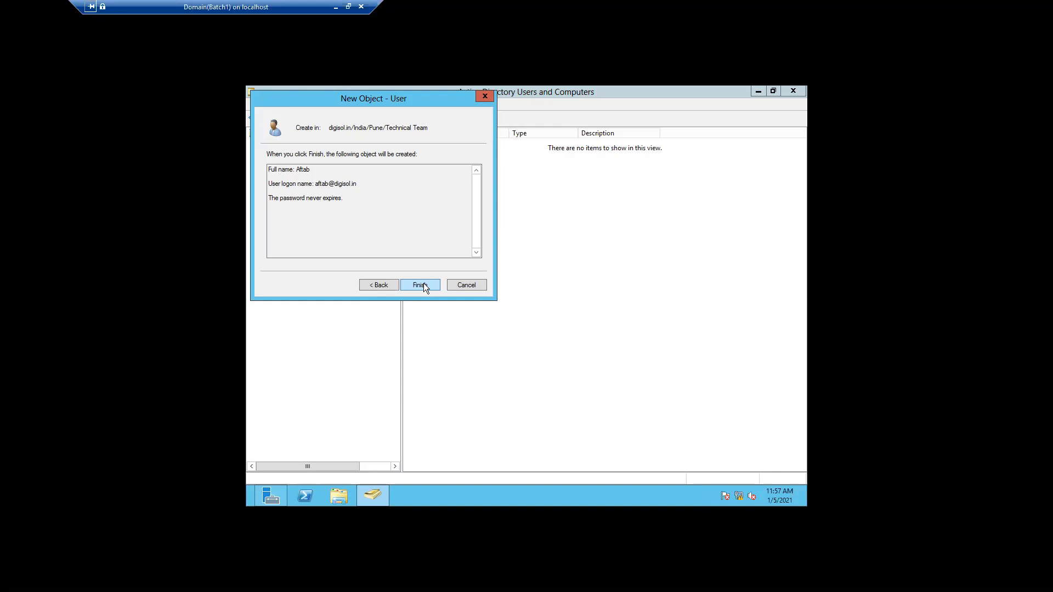
{"action": "left_click", "coordinate": [423, 283]}
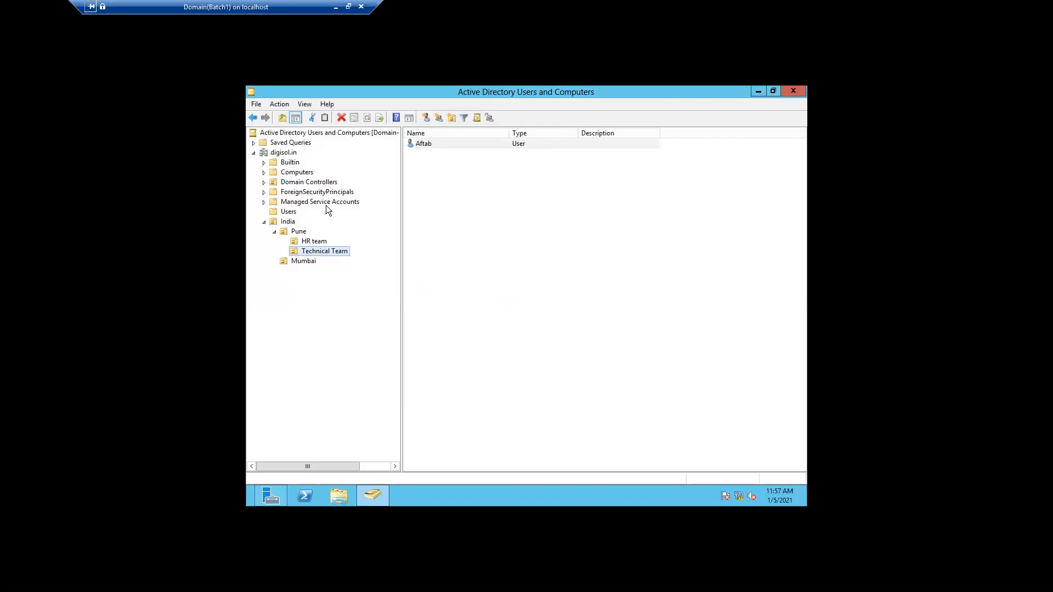
Step: Open the properties of the new user in the Technical Team organizational unit
{"action": "double_click", "coordinate": [434, 145]}
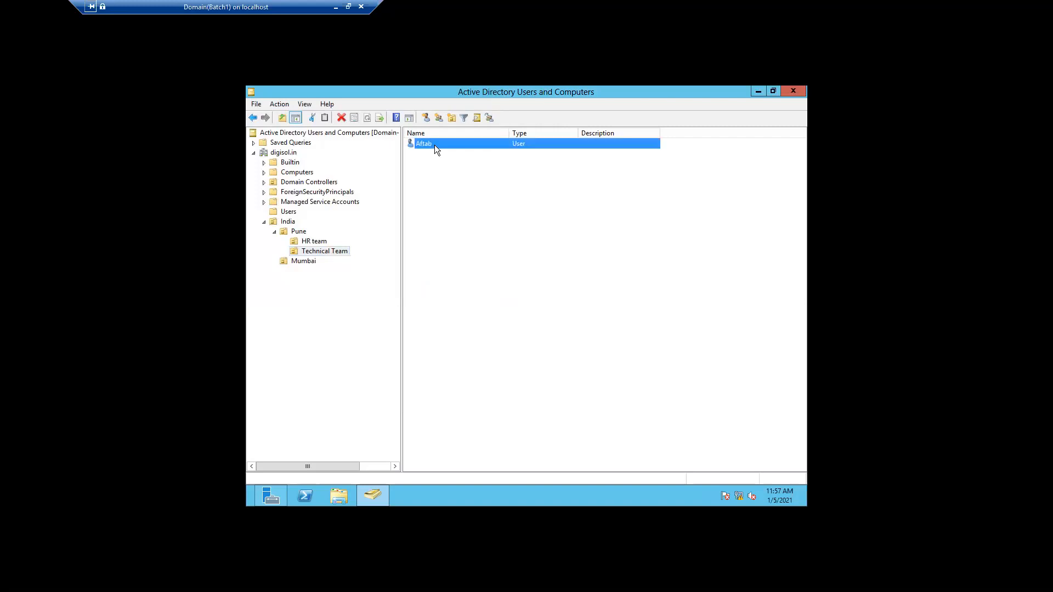